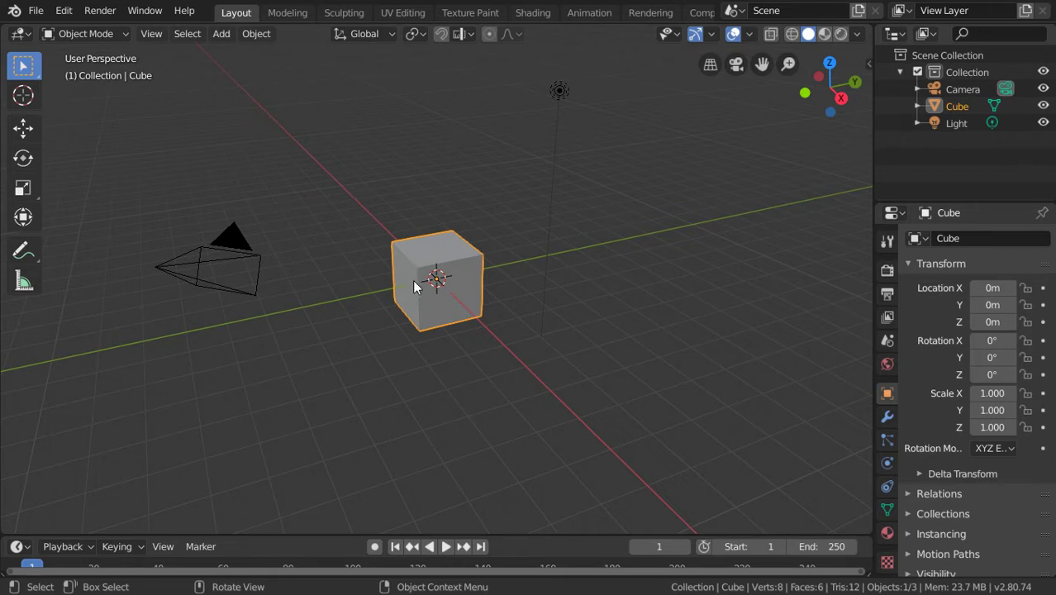
Delete the default cube, camera and light, and add a Suzanne monkey head
mouse_move(413, 275)
middle_mouse_down()
mouse_move(451, 283)
mouse_move(416, 289)
mouse_move(470, 265)
middle_mouse_up()
key("a")
key("x")
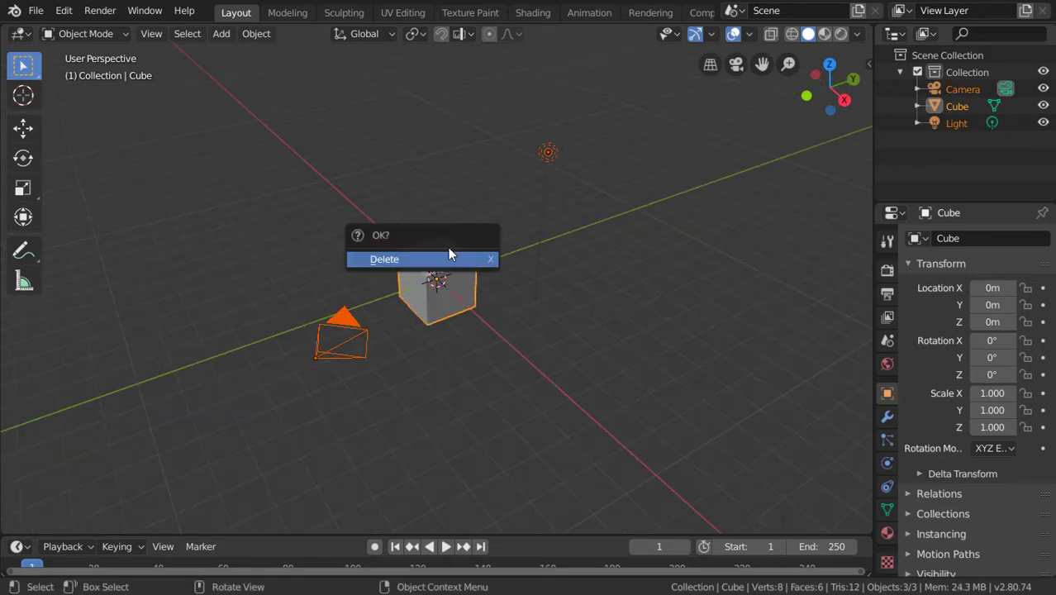
left_click(447, 251)
key("shift+a")
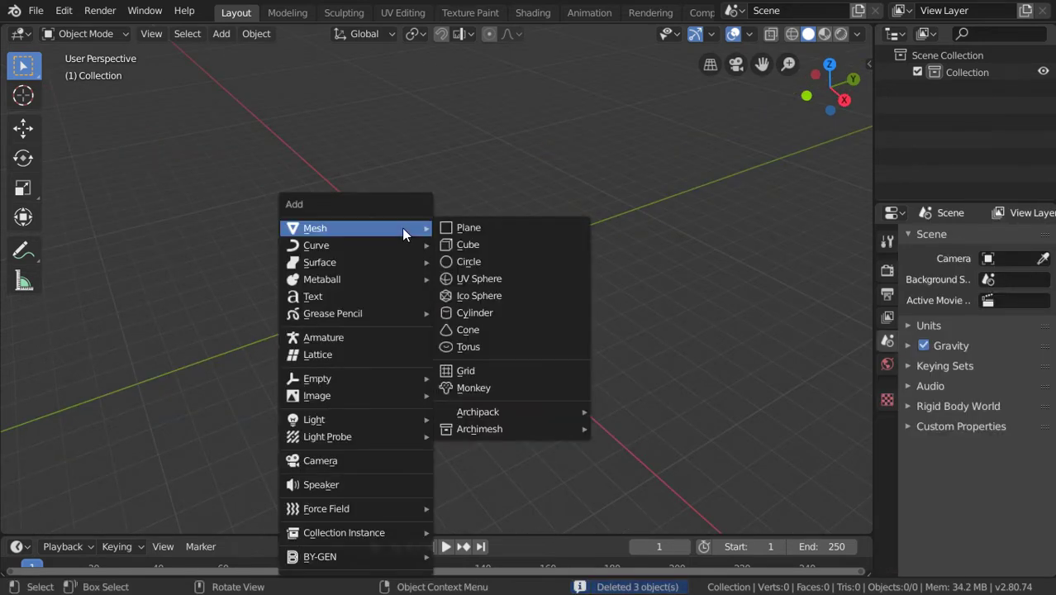
left_click(484, 388)
Tilt Suzanne -40° around the X axis
scroll(481, 379, "up", 3)
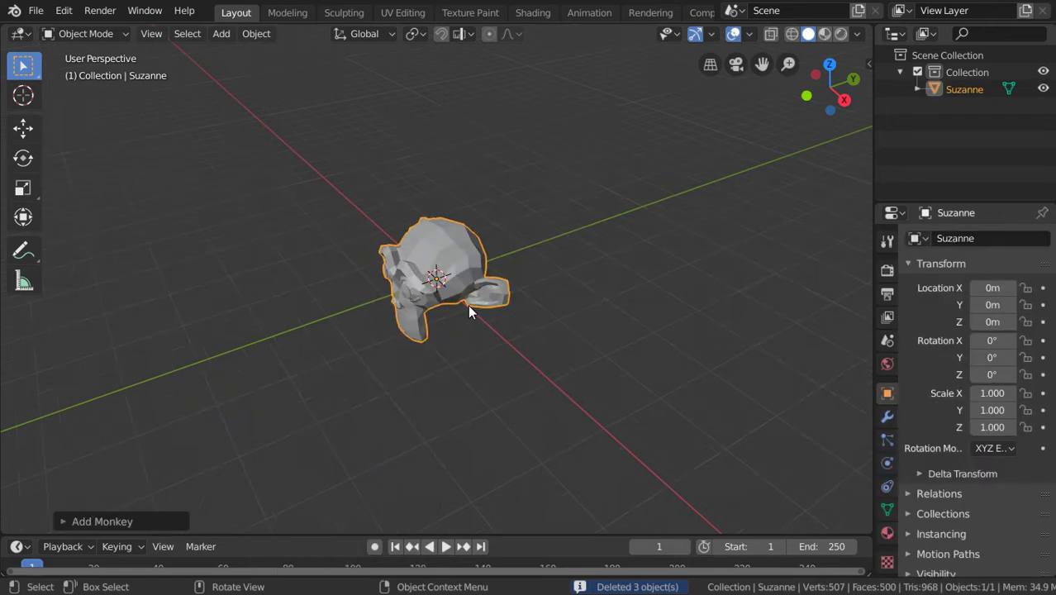
mouse_move(468, 304)
middle_mouse_down()
mouse_move(627, 270)
mouse_move(561, 296)
middle_mouse_up()
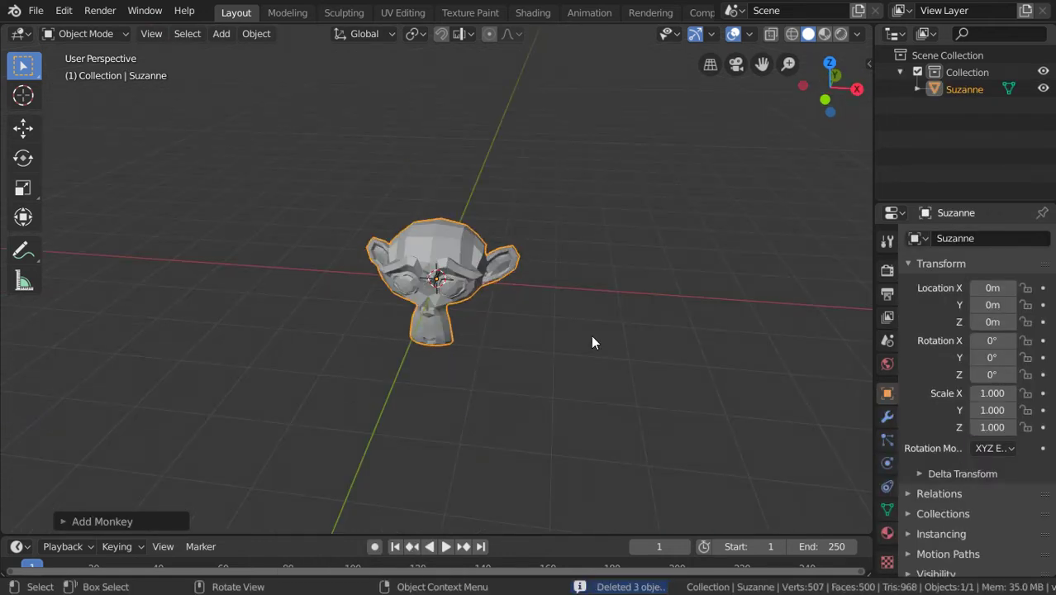
type("rx")
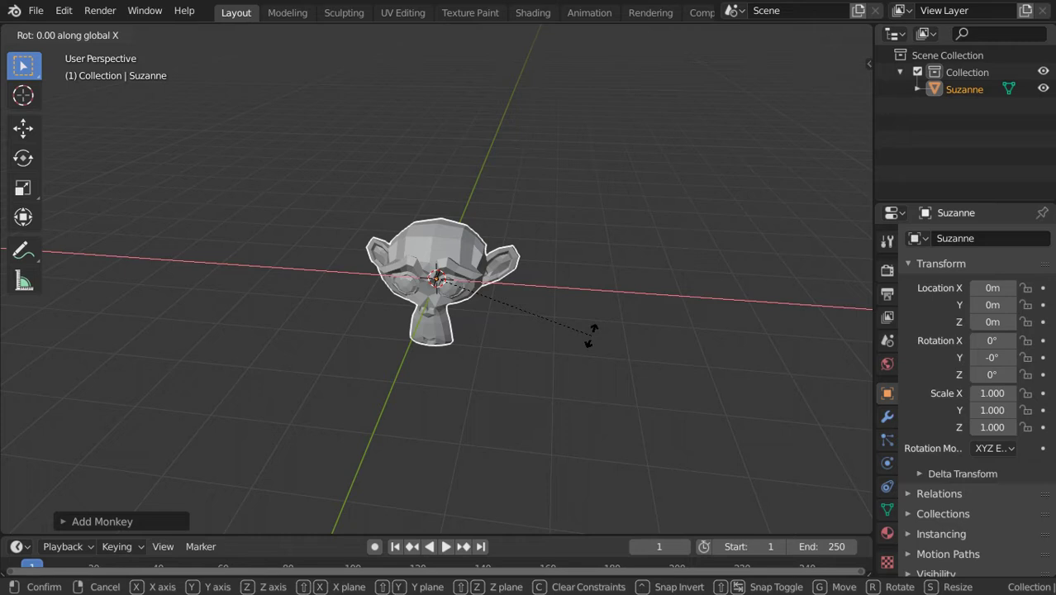
type("-40")
key("Return")
mouse_move(591, 334)
middle_mouse_down()
mouse_move(524, 312)
mouse_move(412, 335)
middle_mouse_up()
scroll(481, 240, "up", 4)
Select Suzanne and zoom in on her face
right_click(482, 258)
left_click(482, 258)
left_click(487, 251)
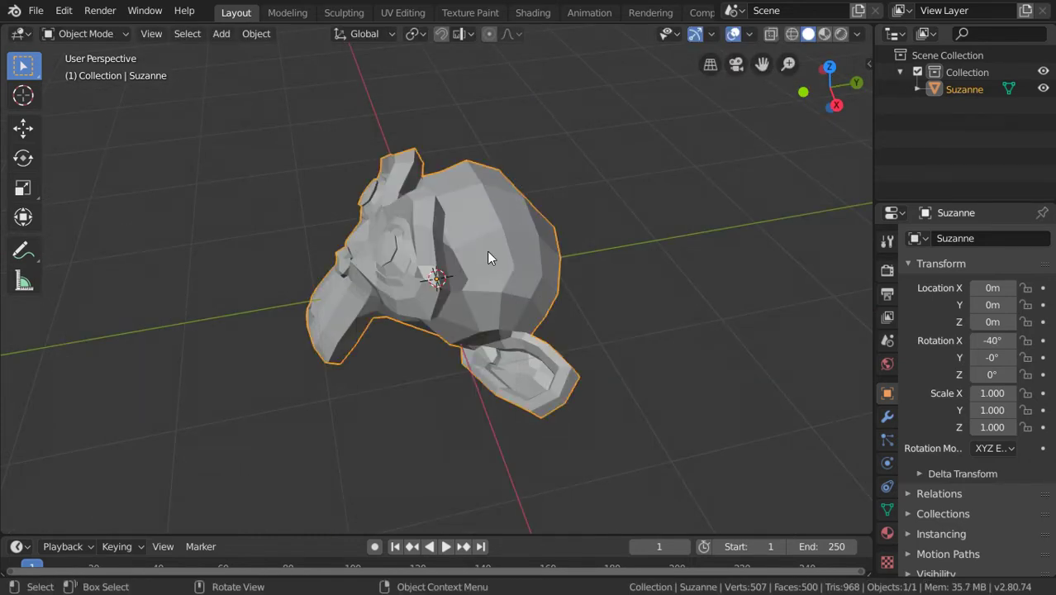
middle_click_drag(530, 283, 568, 278)
scroll(569, 278, "up", 3)
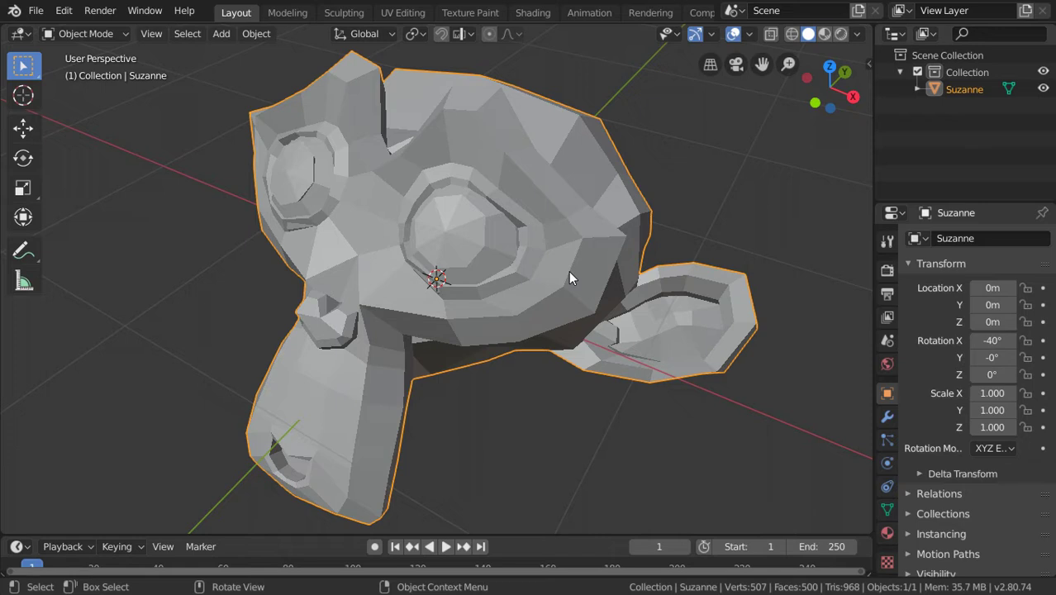
scroll(569, 273, "up", 2)
In Edit Mode, delete the vertex at the centre of one eye
key("Tab")
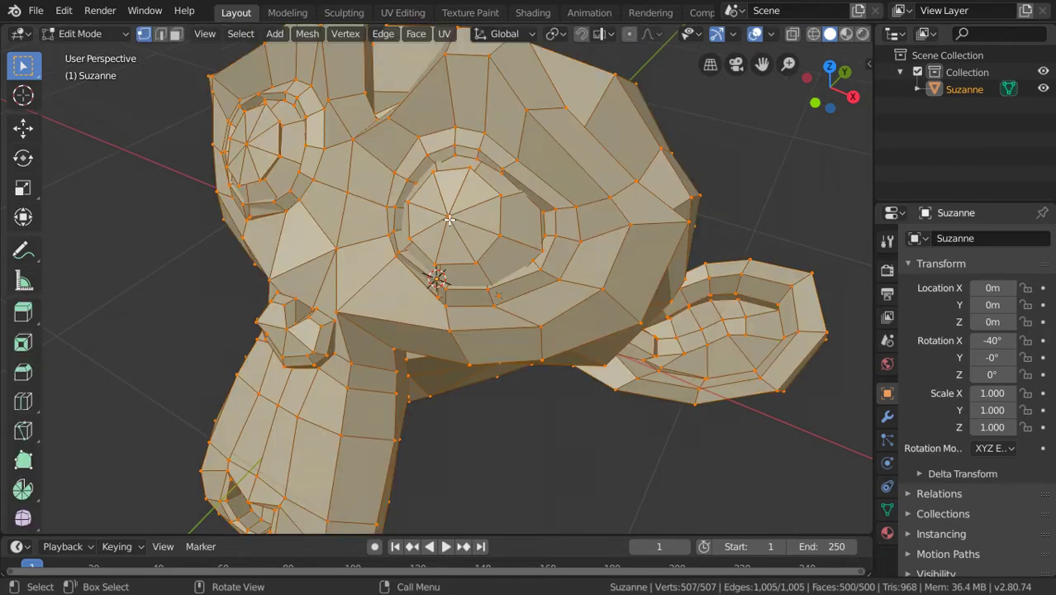
left_click(448, 219)
middle_click_drag(451, 168, 471, 217)
key("x")
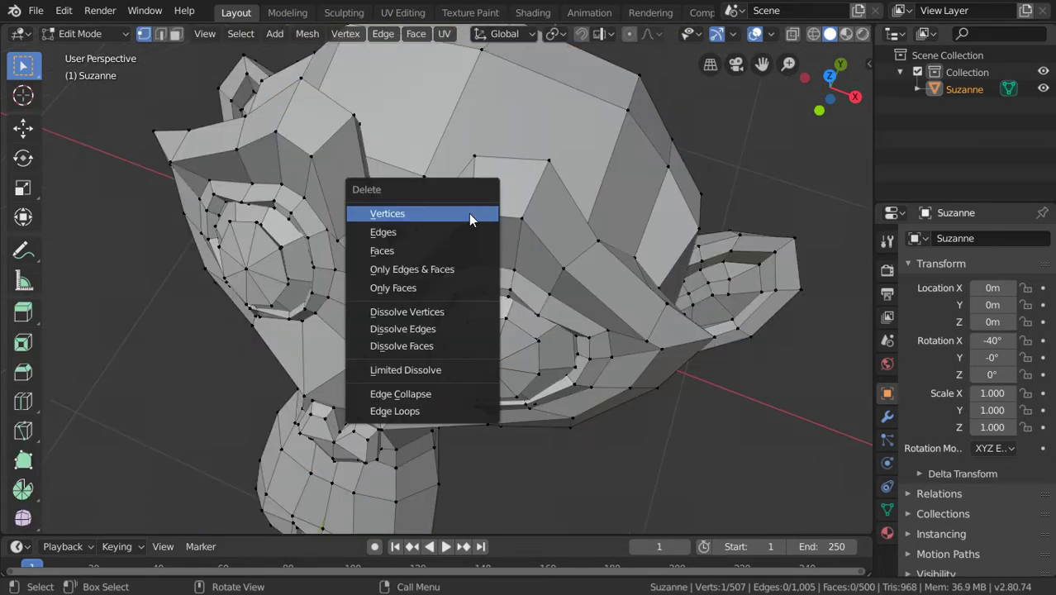
left_click(472, 213)
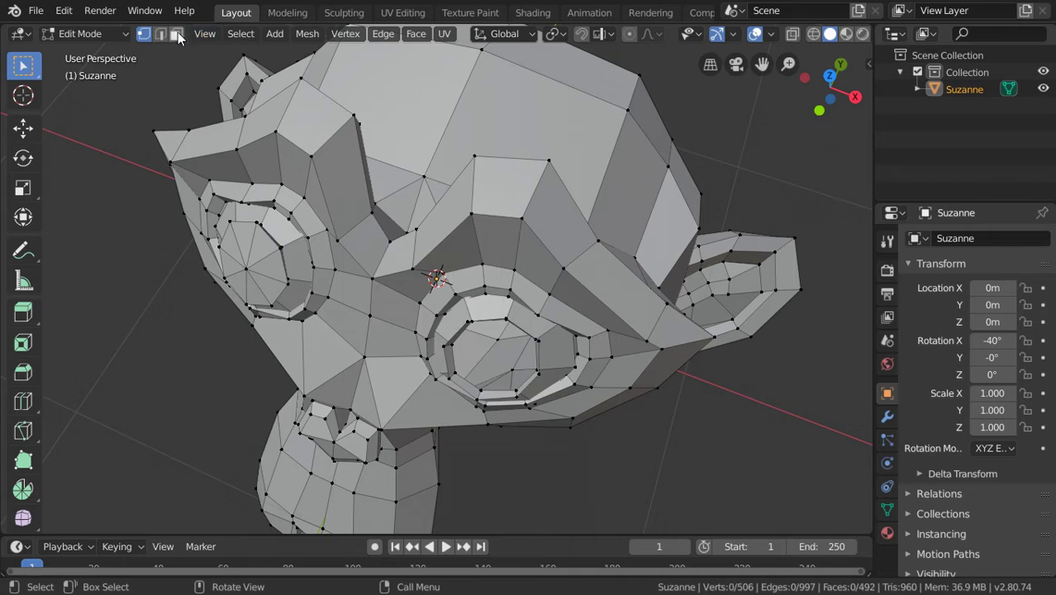
Switch to face select mode, then return to Object Mode
key("3")
left_click(522, 191)
mouse_move(522, 191)
middle_mouse_down()
mouse_move(373, 169)
mouse_move(462, 212)
middle_mouse_up()
key("Tab")
Subdivide Suzanne with Ctrl+1 and show its modifier settings
scroll(462, 212, "down", 2)
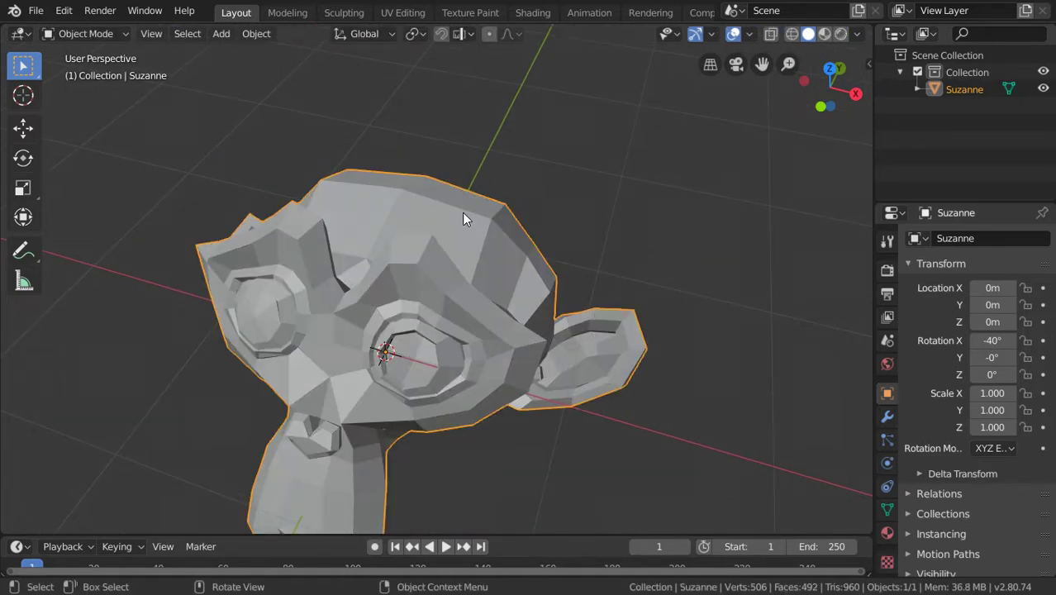
key("ctrl+1")
mouse_move(462, 212)
middle_mouse_down()
mouse_move(421, 277)
mouse_move(398, 287)
mouse_move(446, 281)
middle_mouse_up()
left_click(897, 417)
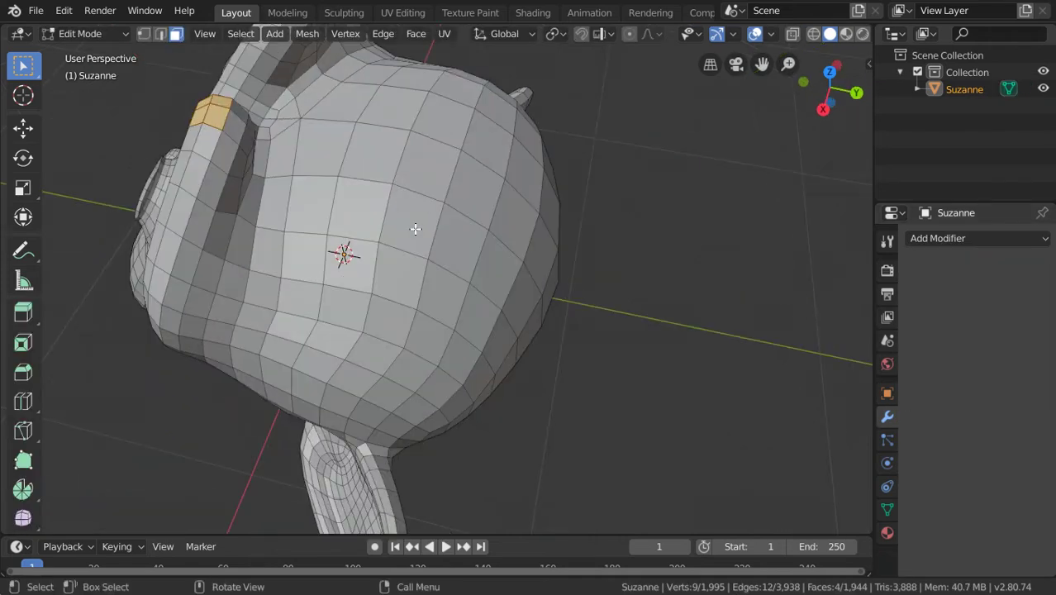
Delete six faces on top of the head to open a hole
left_click(413, 221)
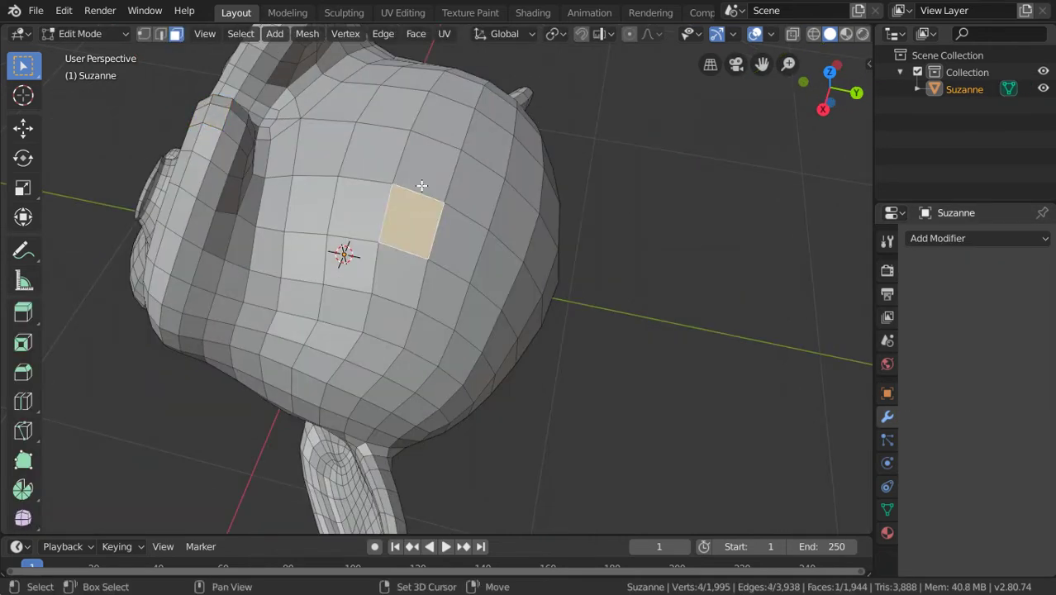
left_click(431, 166, "shift")
left_click(376, 157, "shift")
left_click(370, 197, "shift")
left_click(458, 235, "shift")
left_click(480, 185, "shift")
key("x")
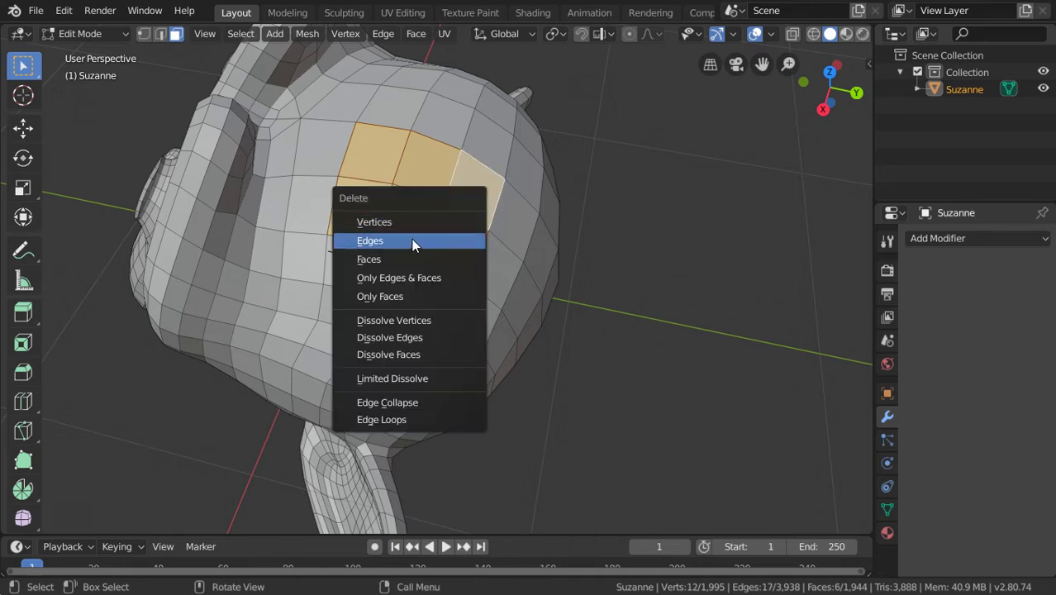
left_click(403, 259)
Delete two more faces on the side of the head
middle_click_drag(404, 258, 347, 233)
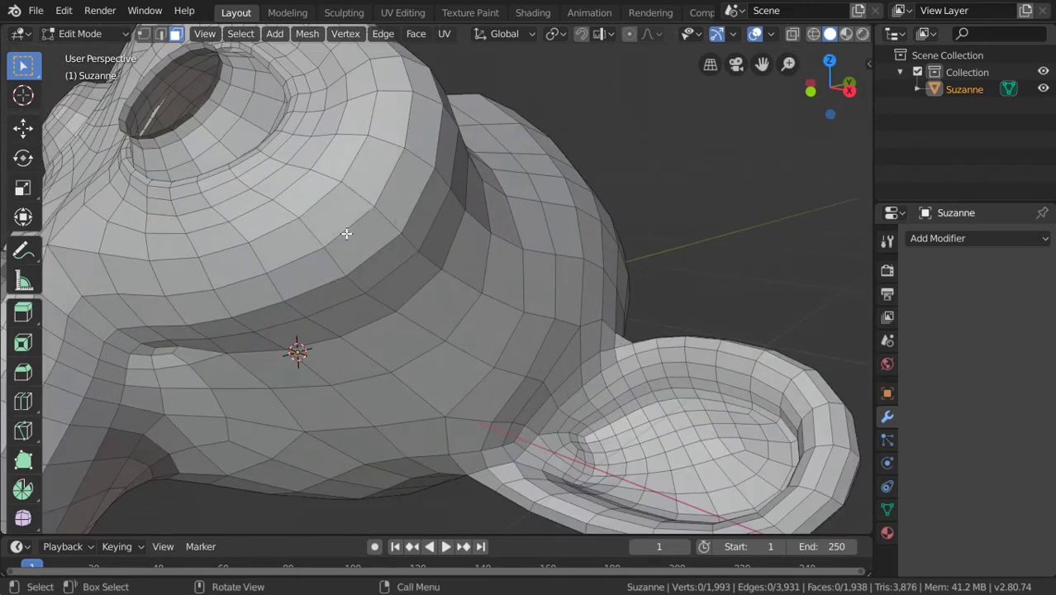
left_click(346, 233)
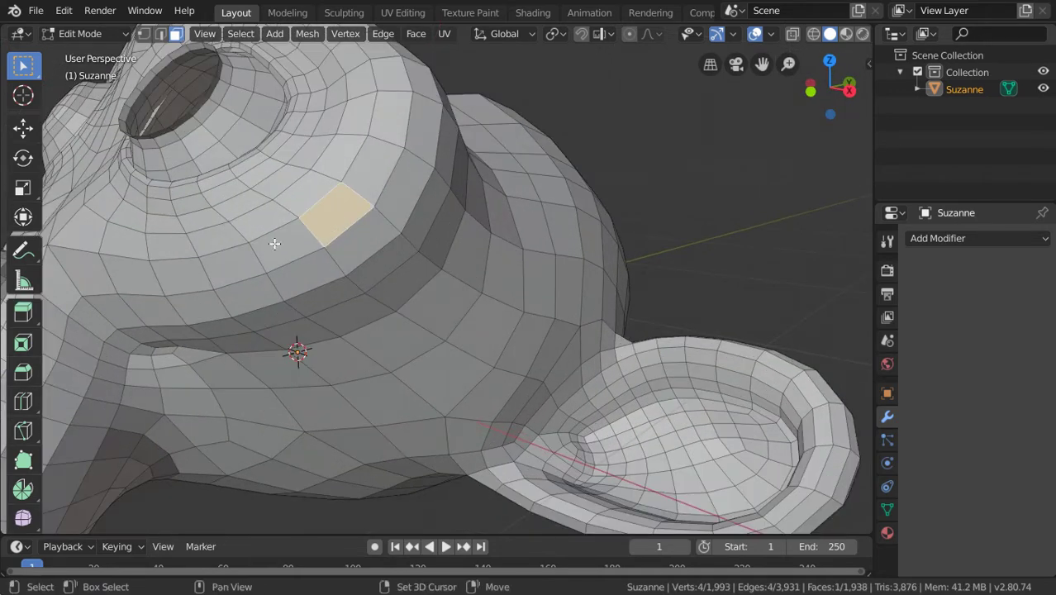
left_click(191, 248, "shift")
key("x")
left_click(222, 254)
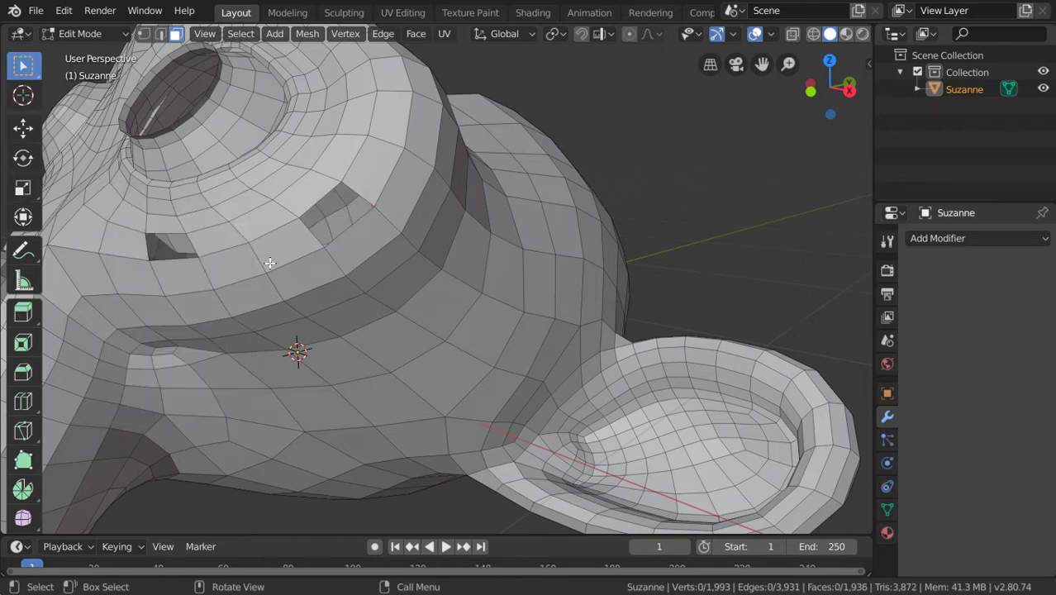
Select all of Suzanne's mesh and run Fill Holes from the F3 search
mouse_move(222, 255)
middle_mouse_down()
mouse_move(290, 255)
mouse_move(359, 300)
middle_mouse_up()
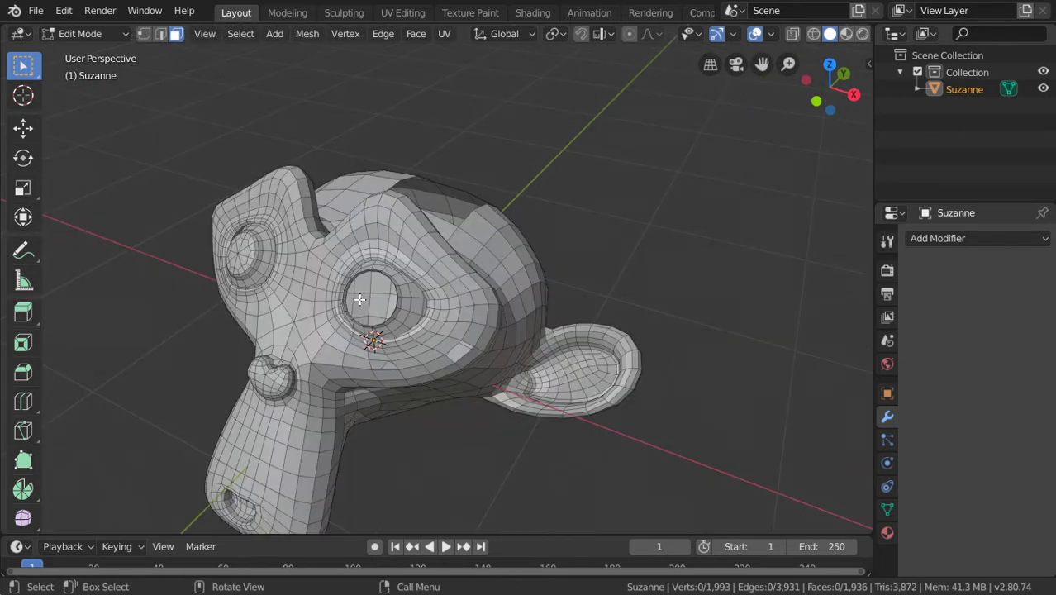
key("a")
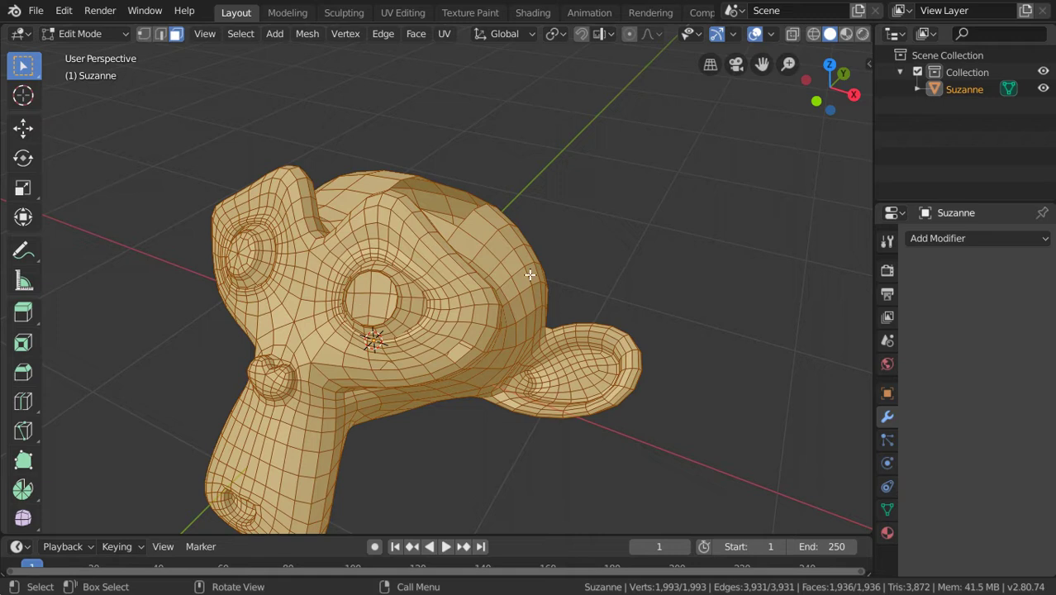
key("F3")
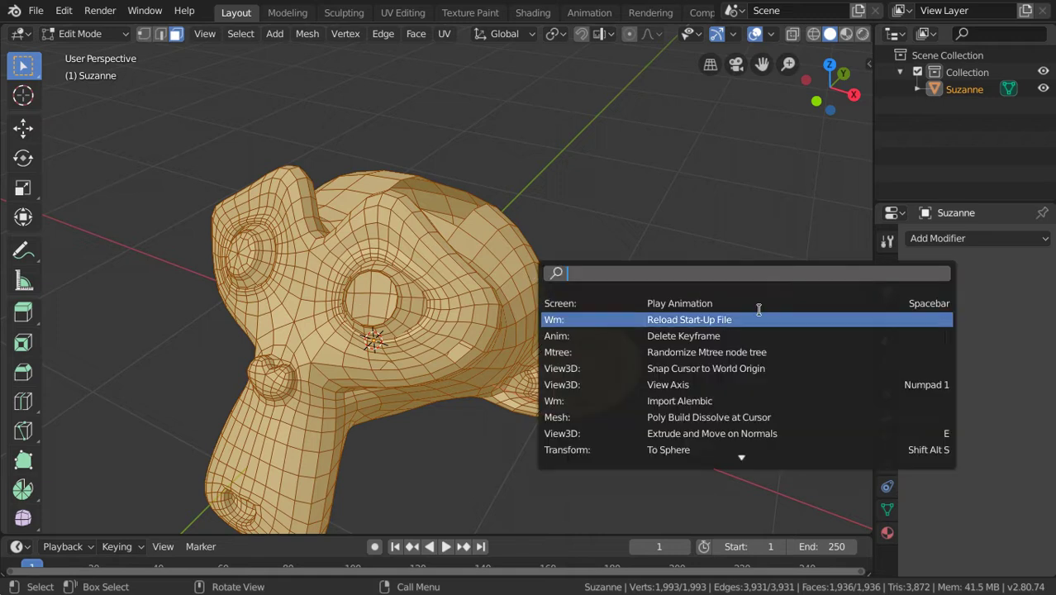
type("f")
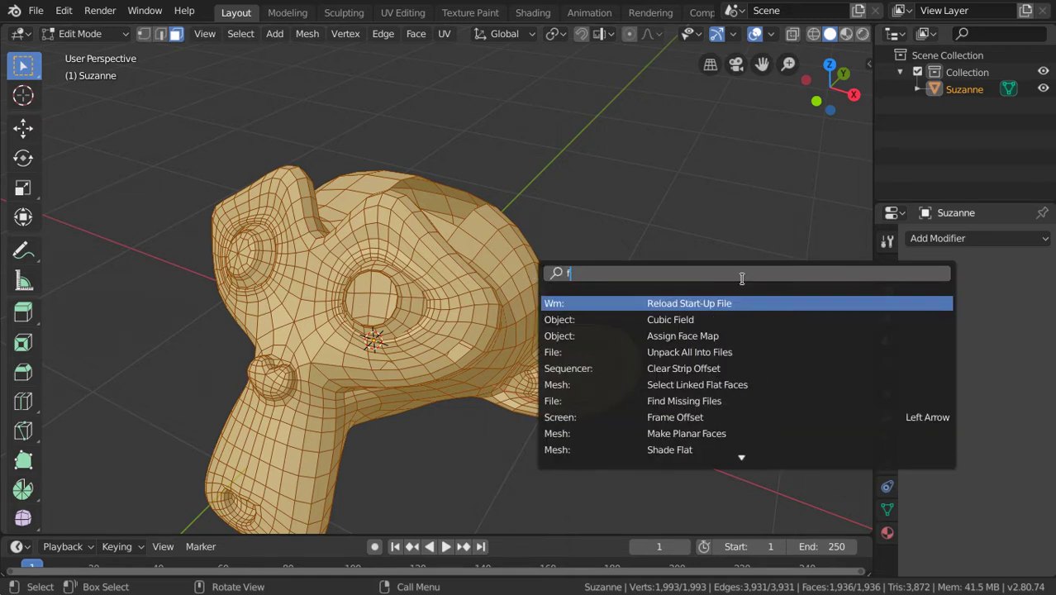
type("ill")
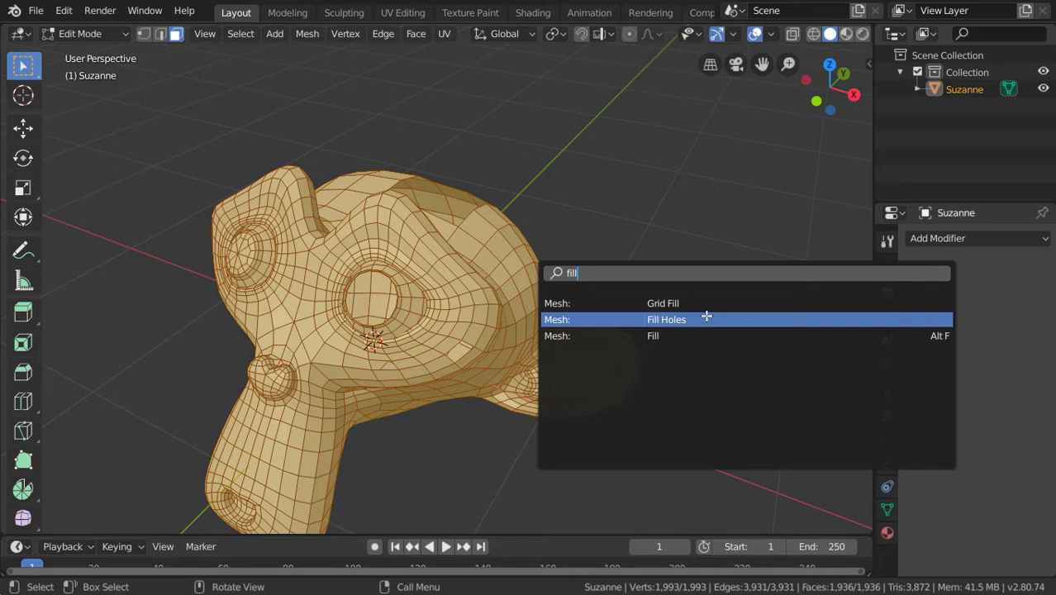
left_click(706, 319)
Raise the Fill Holes Sides limit to 16 in the redo panel, closing the eye opening
mouse_move(413, 256)
middle_mouse_down()
mouse_move(364, 318)
mouse_move(463, 229)
middle_mouse_up()
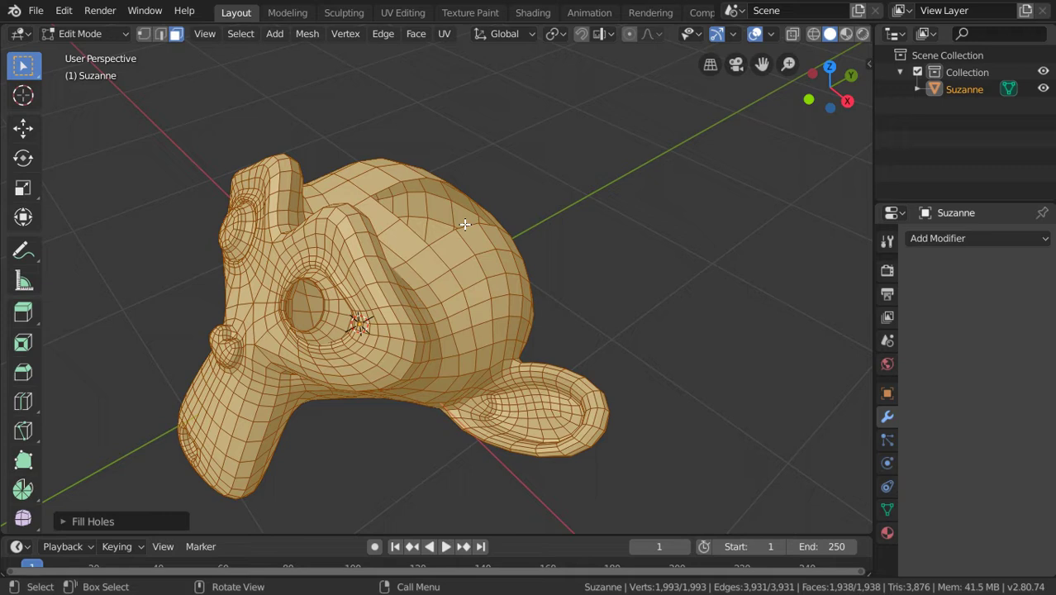
left_click(113, 519)
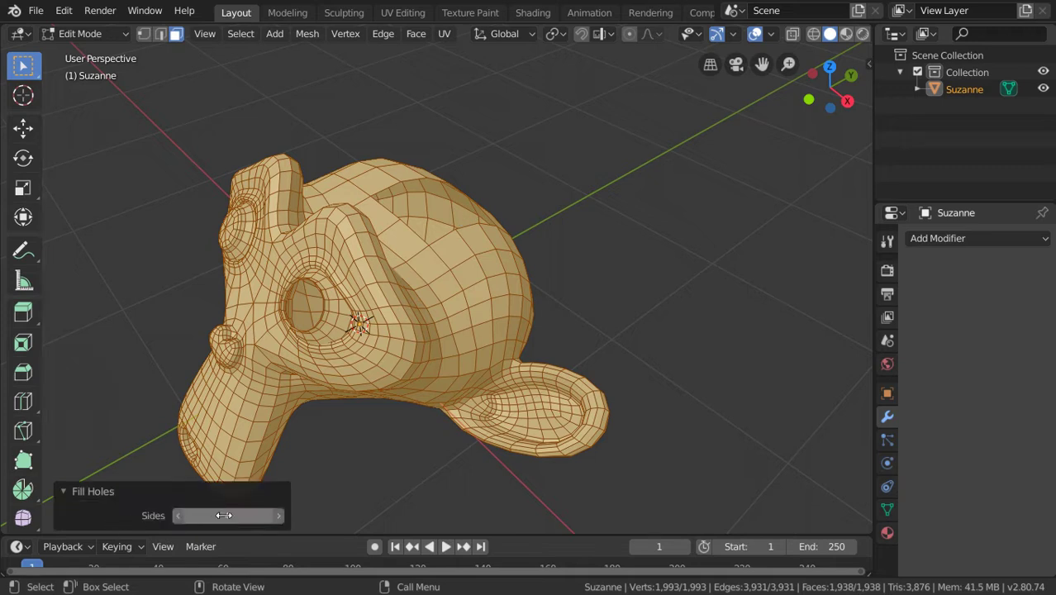
left_click(279, 516)
left_click(279, 516)
left_click(279, 517)
left_click(279, 516)
left_click(279, 517)
left_click(279, 517)
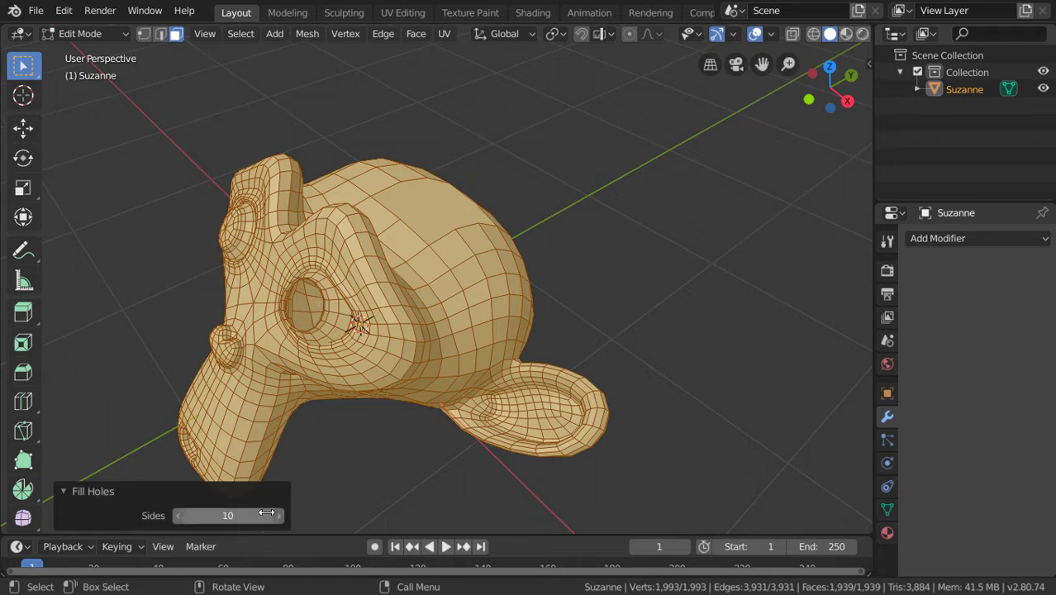
left_click(277, 517)
left_click(277, 517)
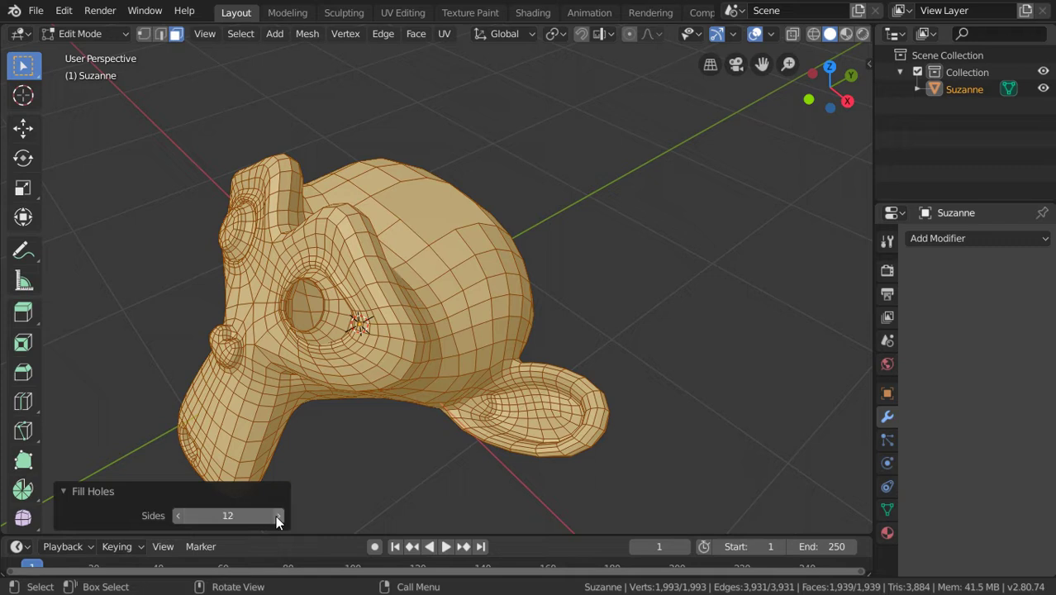
left_click(278, 517)
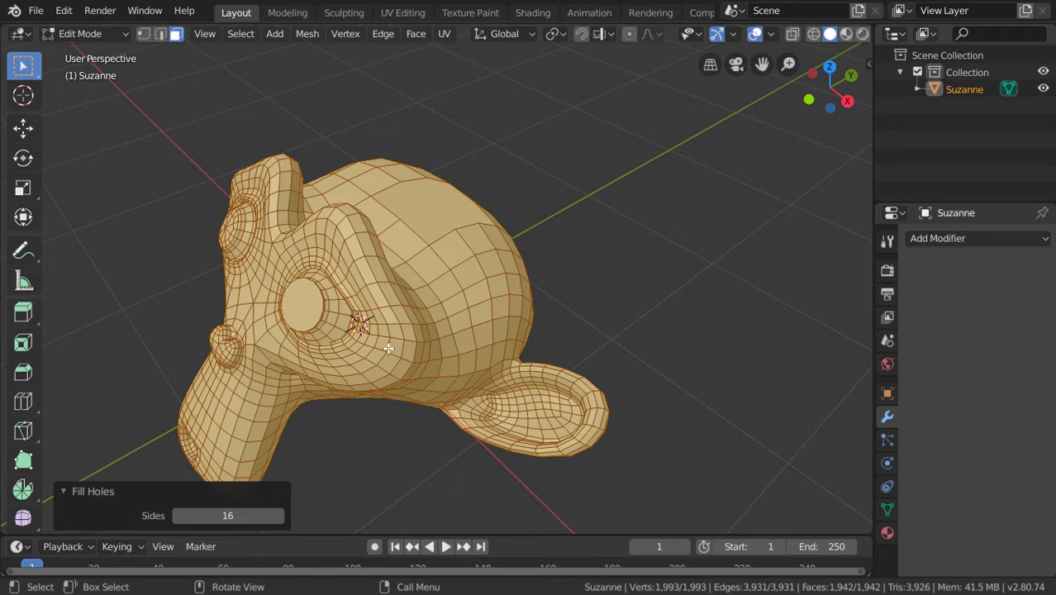
middle_click_drag(388, 348, 204, 366)
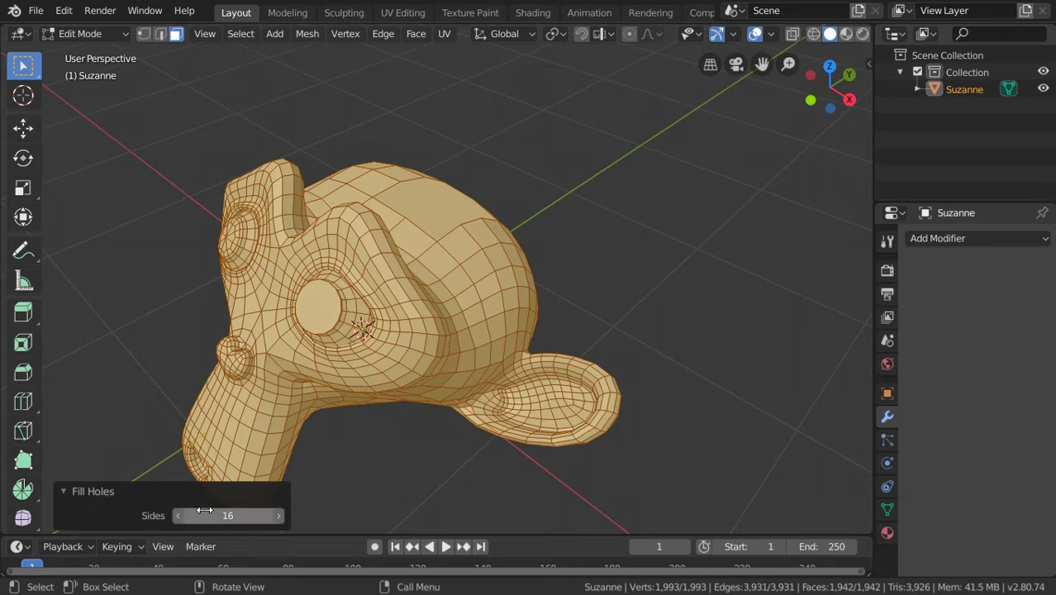
left_click(197, 494)
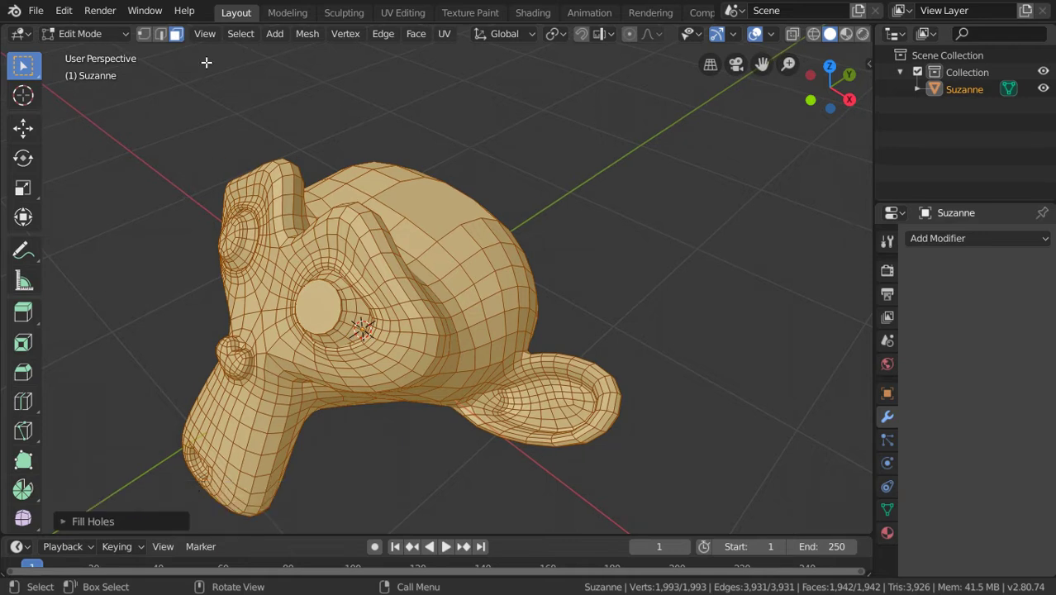
Delete the filled eye and head patches to reopen those holes
left_click(328, 306)
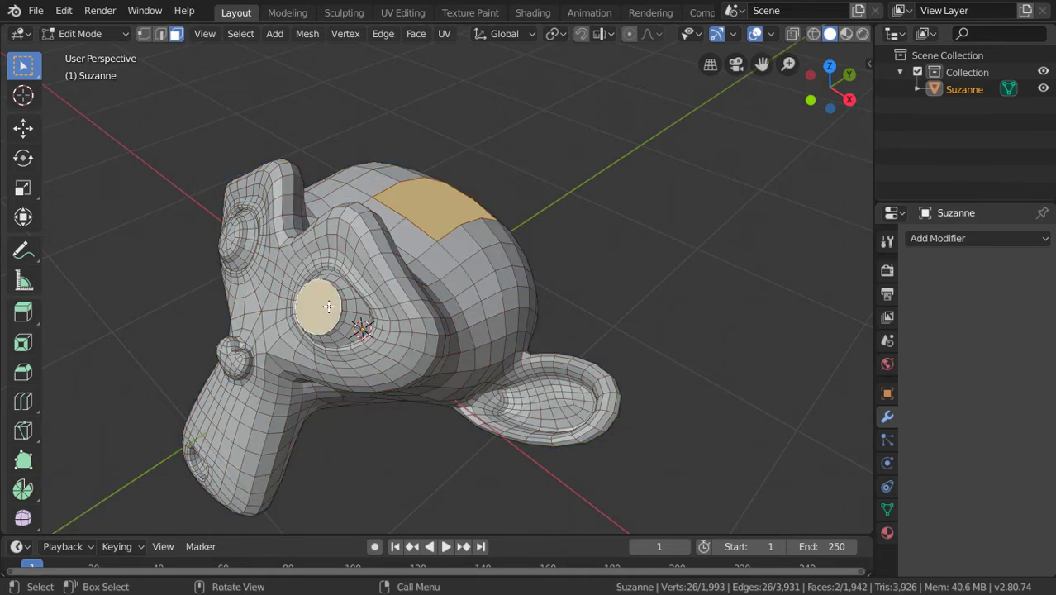
key("x")
left_click(329, 307)
mouse_move(329, 308)
middle_mouse_down()
mouse_move(415, 327)
mouse_move(433, 305)
mouse_move(500, 294)
middle_mouse_up()
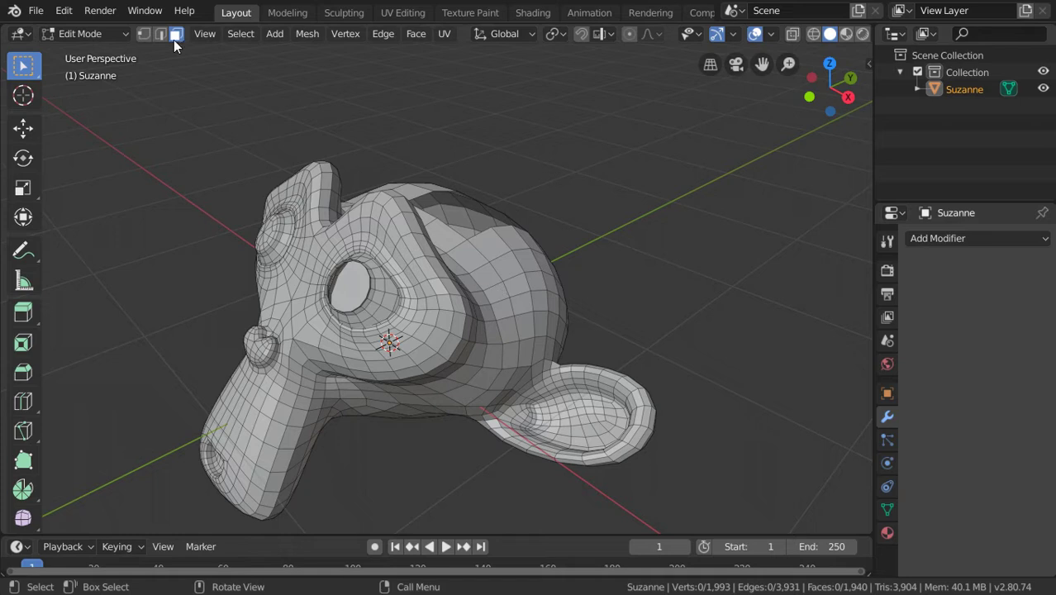
Select the head hole's boundary vertex loop and close it with Grid Fill
left_click(143, 34)
left_click(496, 211, "alt")
mouse_move(496, 210)
middle_mouse_down()
mouse_move(375, 318)
mouse_move(495, 270)
middle_mouse_up()
key("F3")
type("Fill Holes")
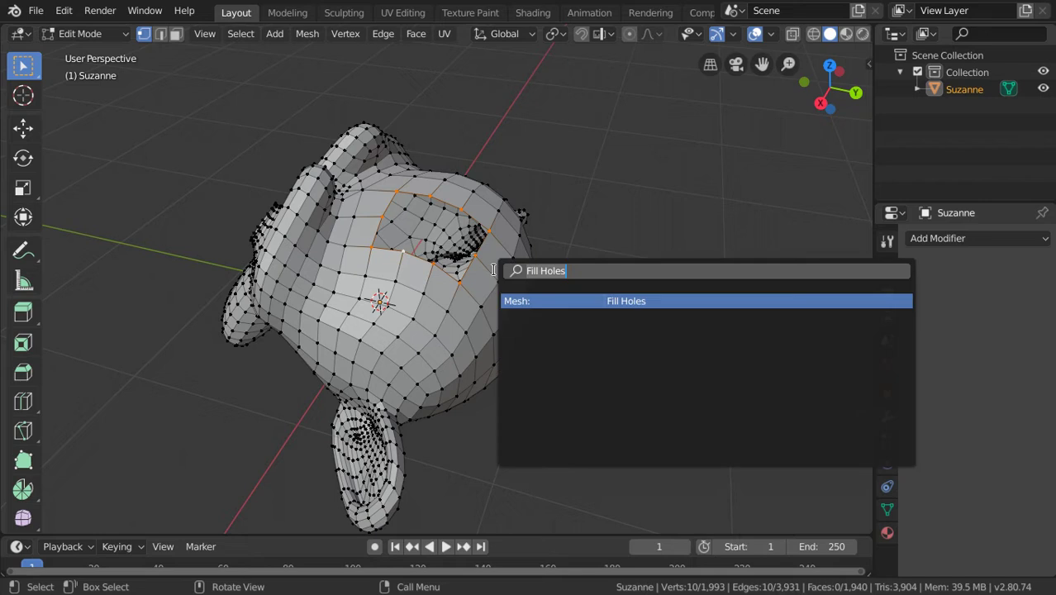
type("grid")
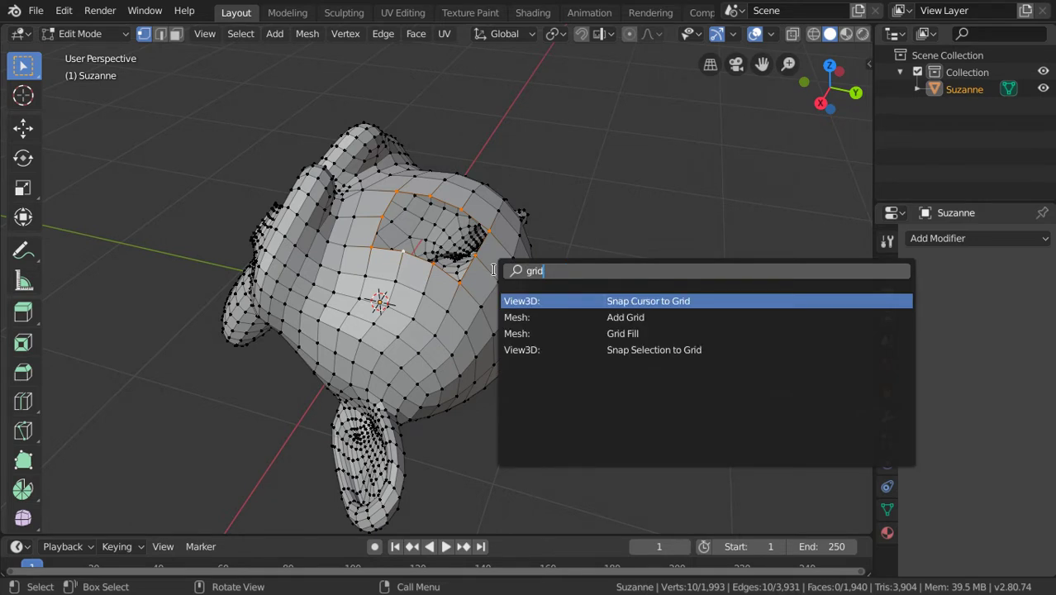
key("Down")
key("Down")
key("Return")
scroll(467, 313, "up", 5)
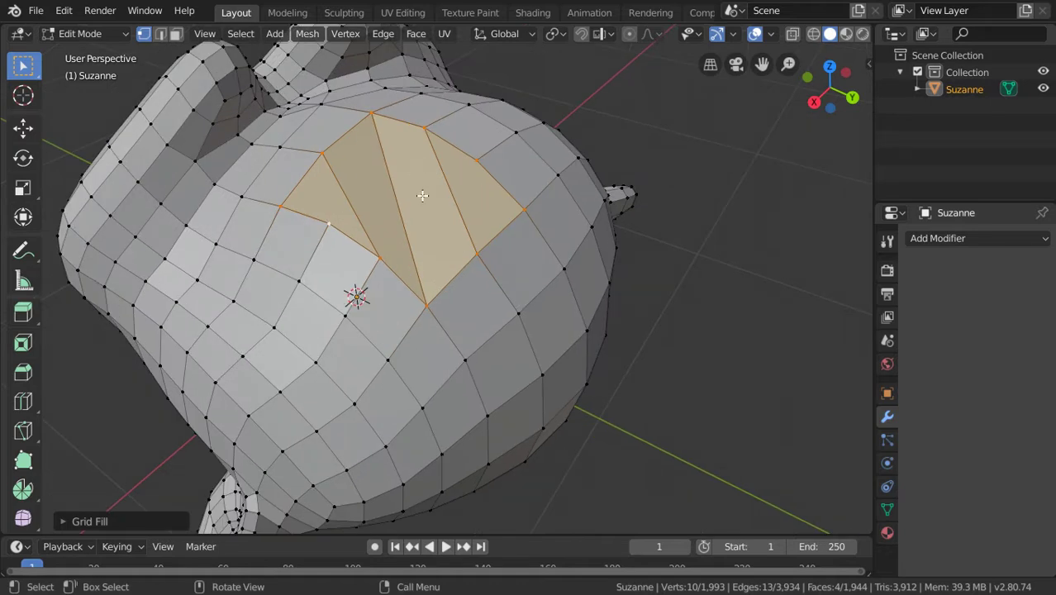
Cycle the head Grid Fill's Offset to rearrange the patch, then select the eye-hole edge loop
left_click(141, 518)
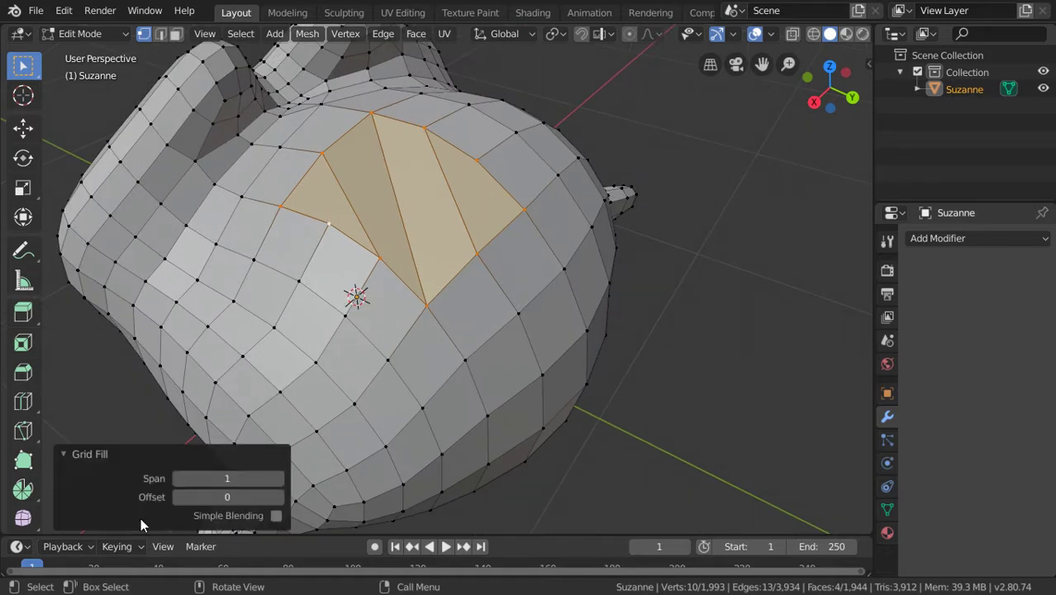
left_click(280, 496)
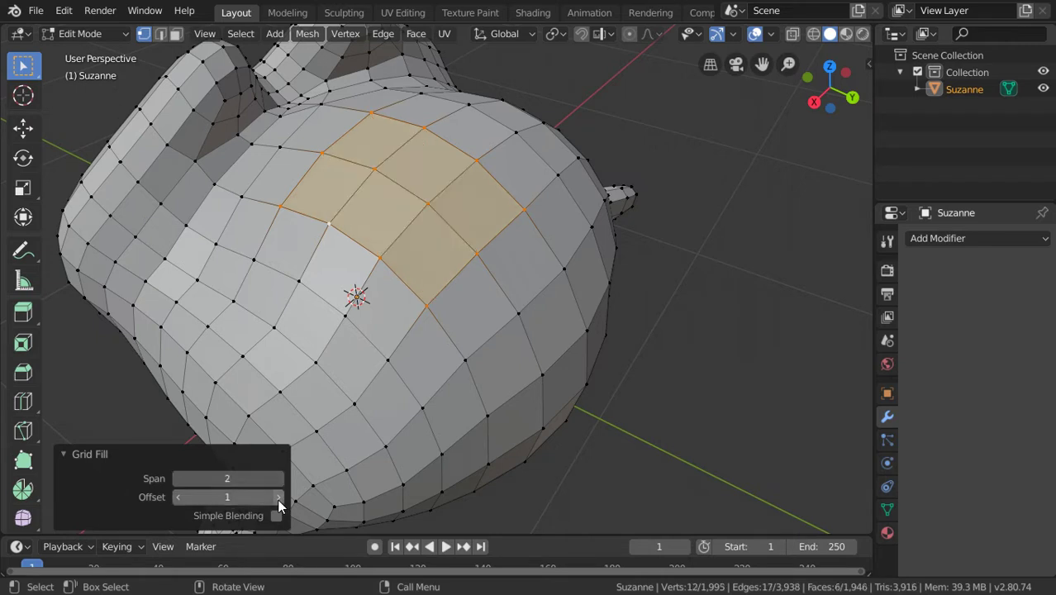
left_click(279, 497)
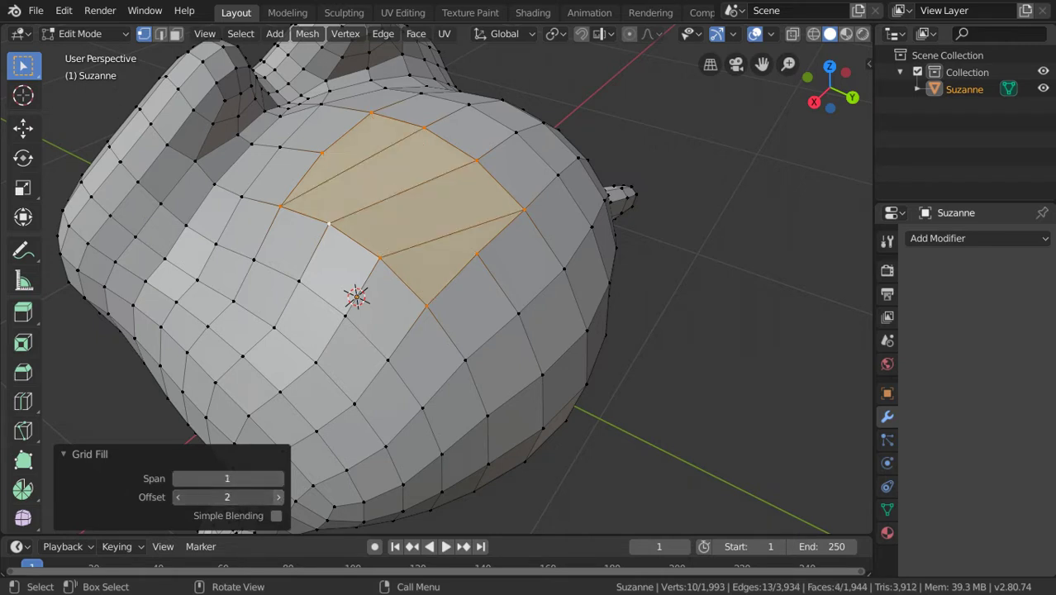
left_click(279, 496)
left_click(279, 498)
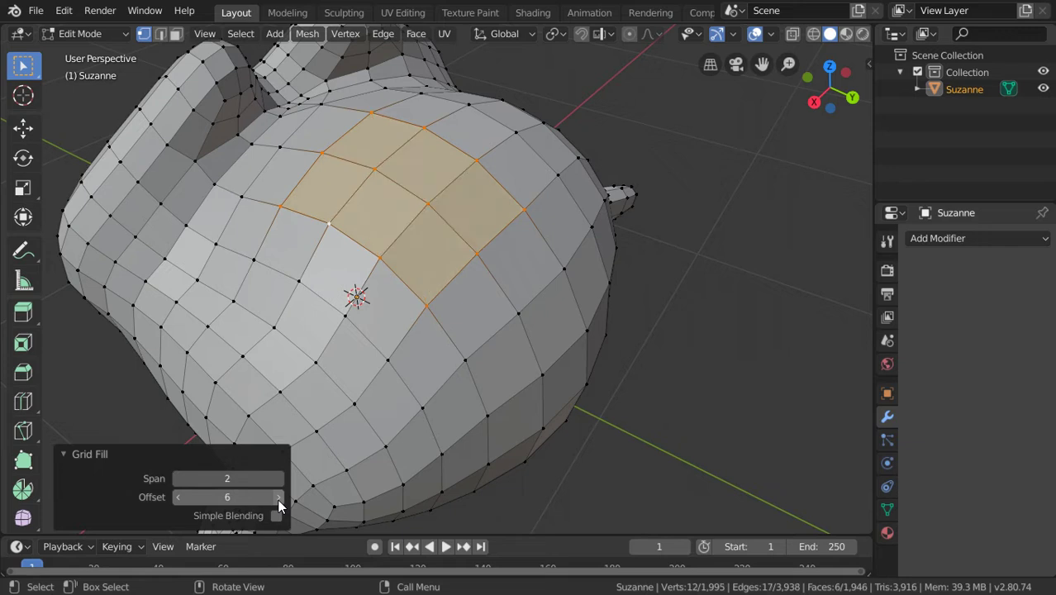
left_click(279, 498)
left_click(279, 497)
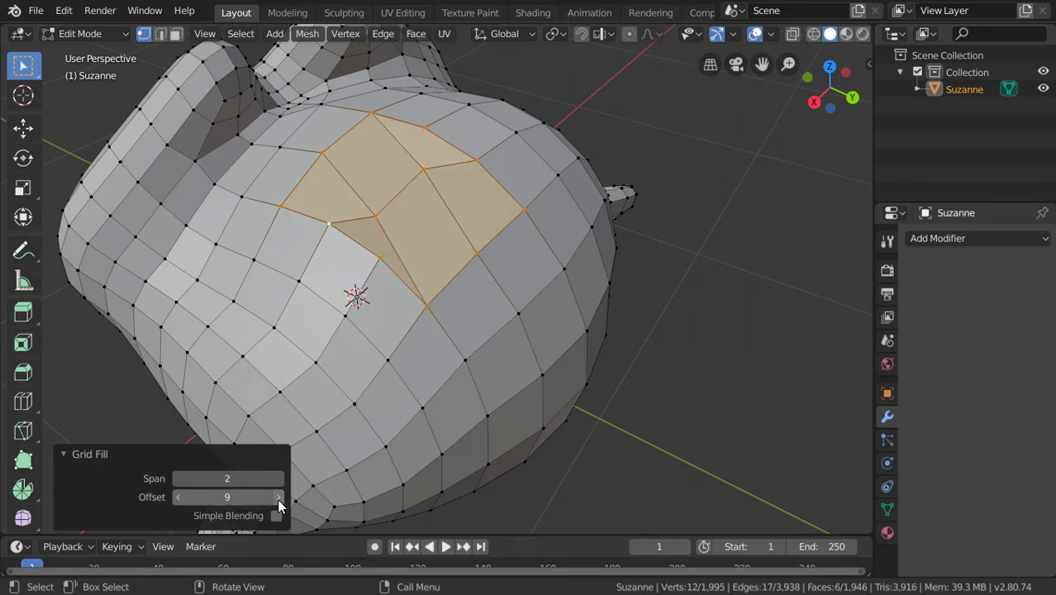
left_click(279, 502)
left_click(280, 502)
left_click(277, 502)
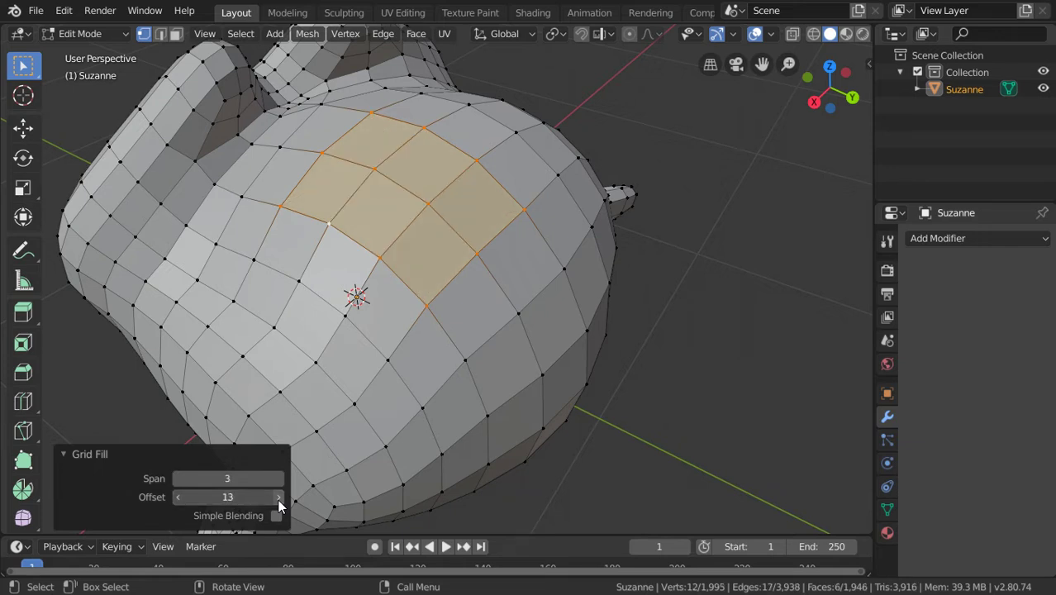
left_click(184, 498)
mouse_move(330, 287)
middle_mouse_down()
mouse_move(424, 246)
mouse_move(463, 260)
middle_mouse_up()
left_click(475, 291, "alt")
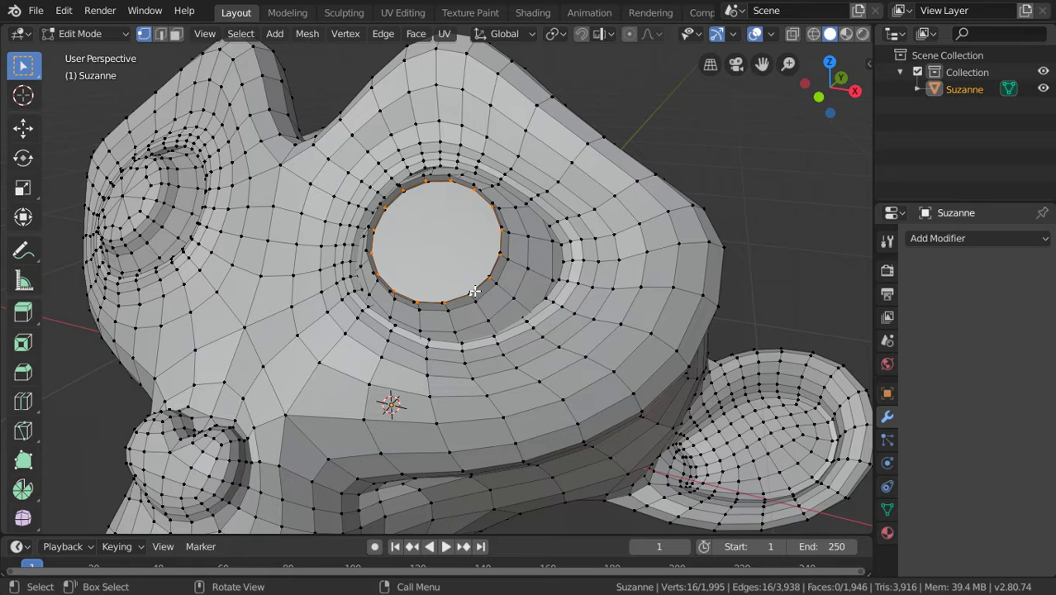
Stop accidental playback and retry Grid Fill on the outer eye loop, which fails
key("space")
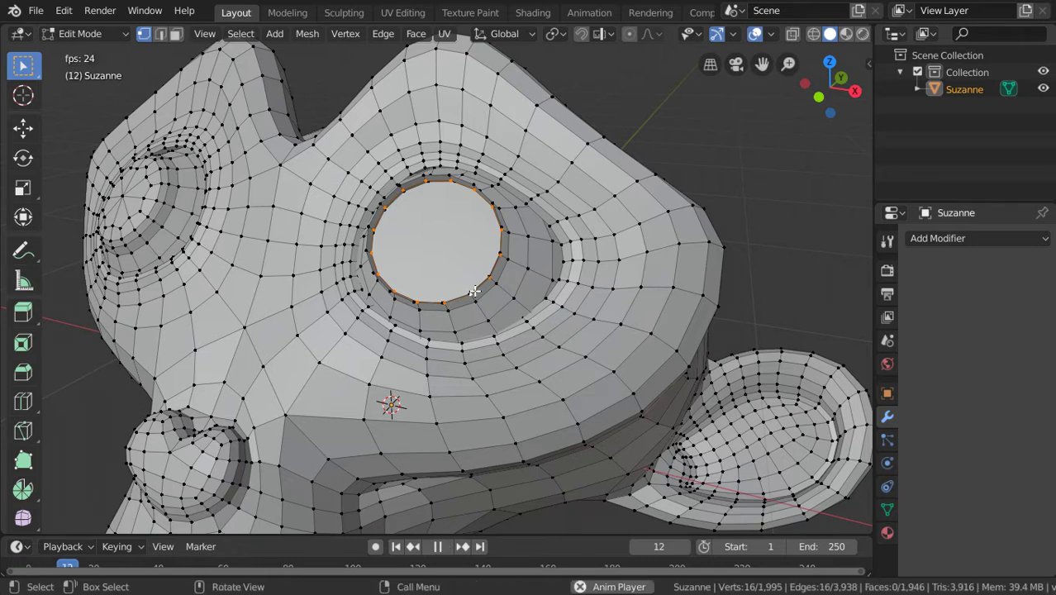
key("Escape")
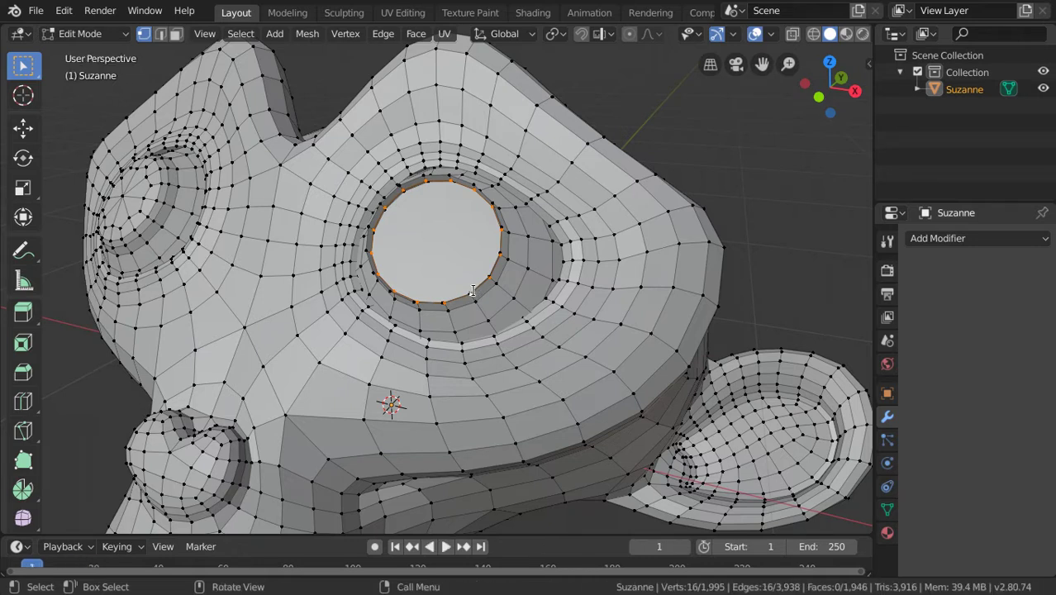
key("shift+r")
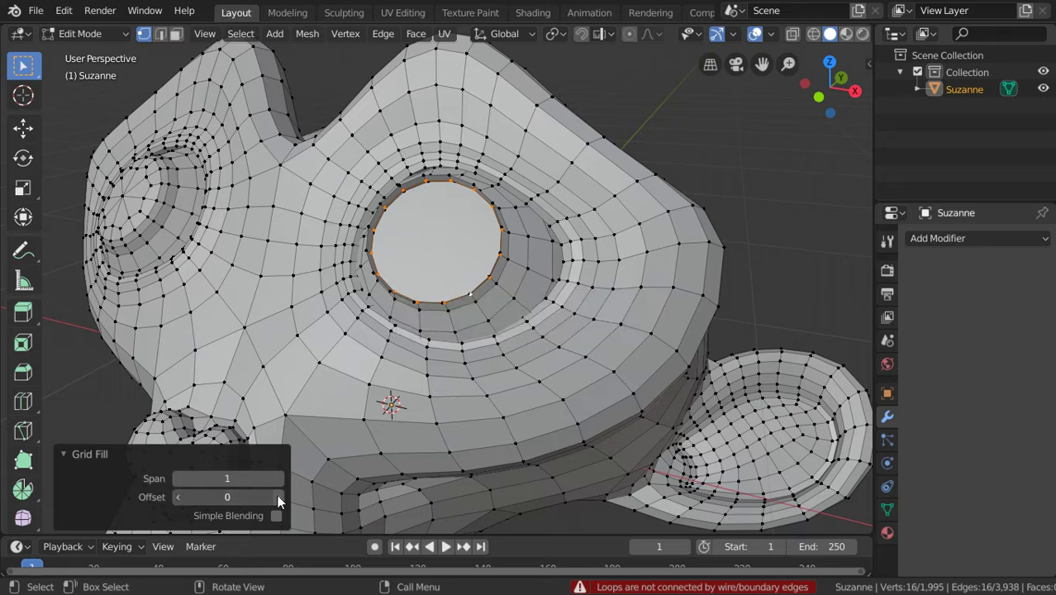
left_click(278, 496)
Select the inner edge loop of the eye rim
middle_click_drag(439, 365, 422, 293)
scroll(422, 293, "up", 5)
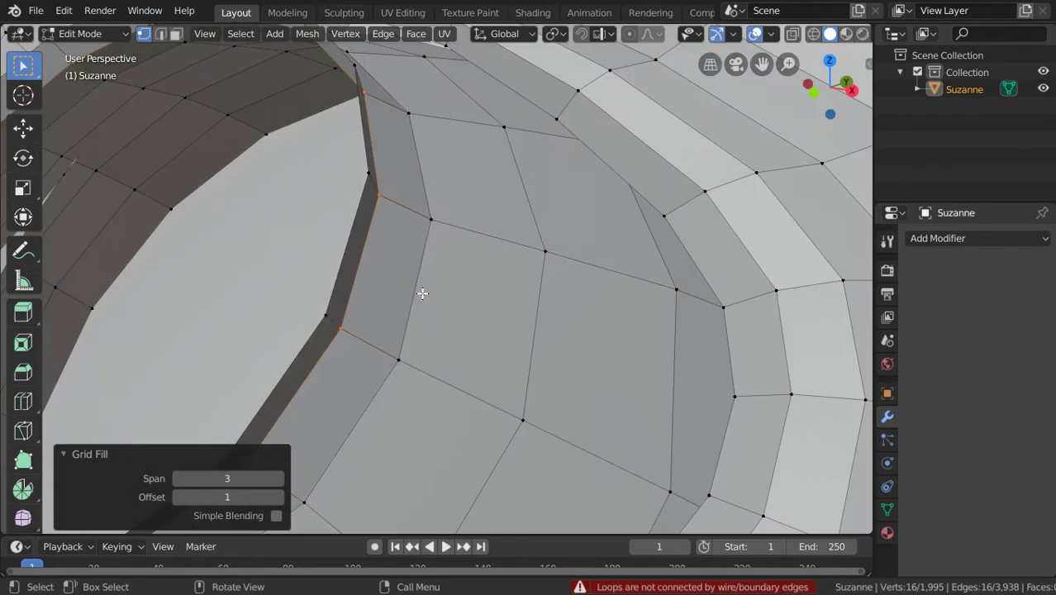
left_click(339, 286, "alt")
key("F3")
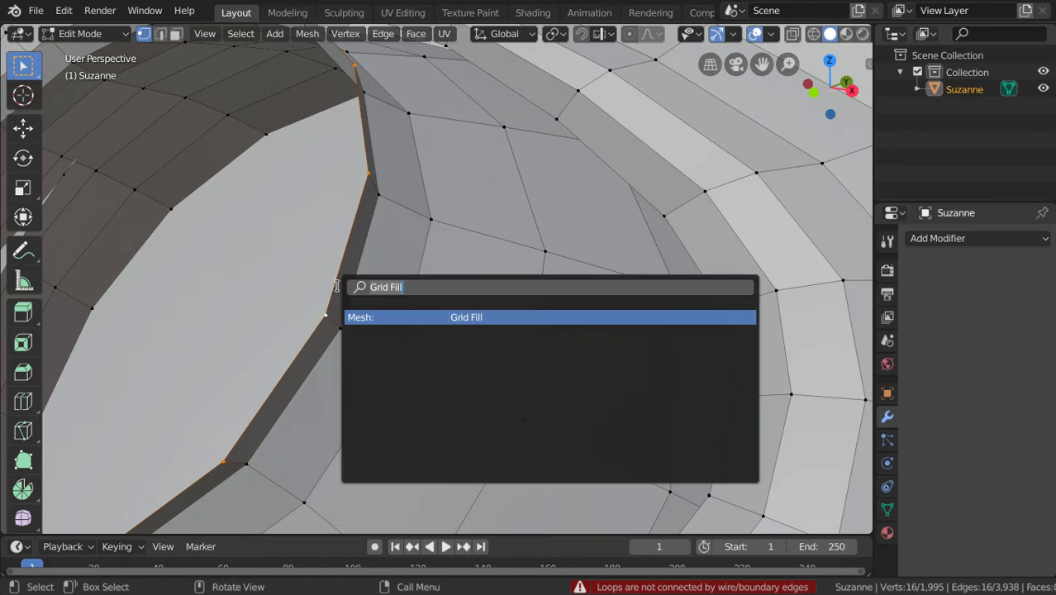
Grid Fill the eye hole and step Offset up to 13 so Span becomes 1
key("Return")
middle_click_drag(337, 286, 413, 314)
scroll(413, 314, "down", 3)
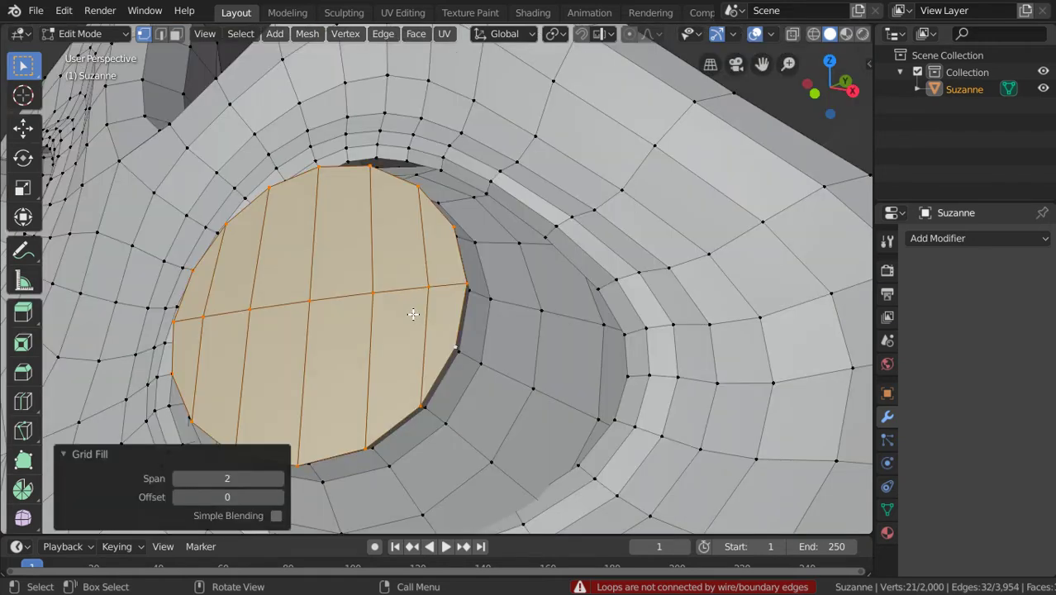
left_click(280, 500)
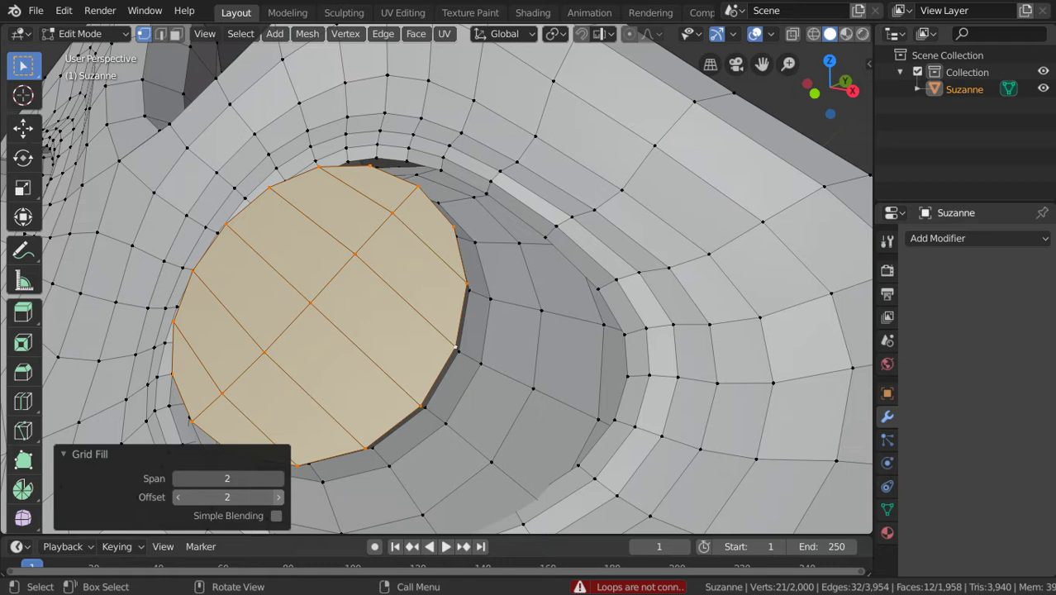
left_click(280, 500)
left_click(280, 500)
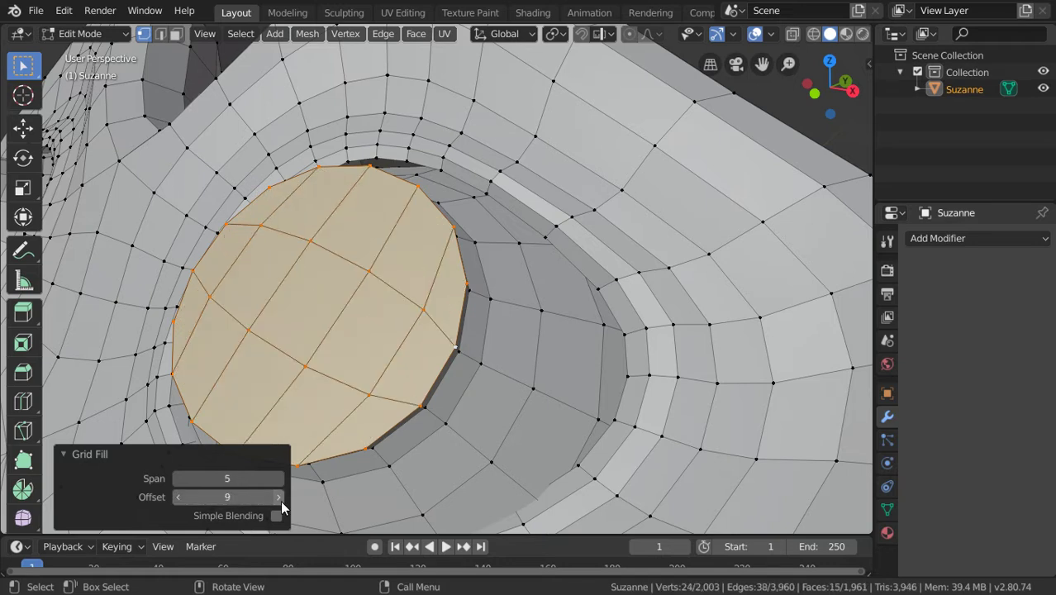
left_click(280, 499)
scroll(332, 241, "down", 8)
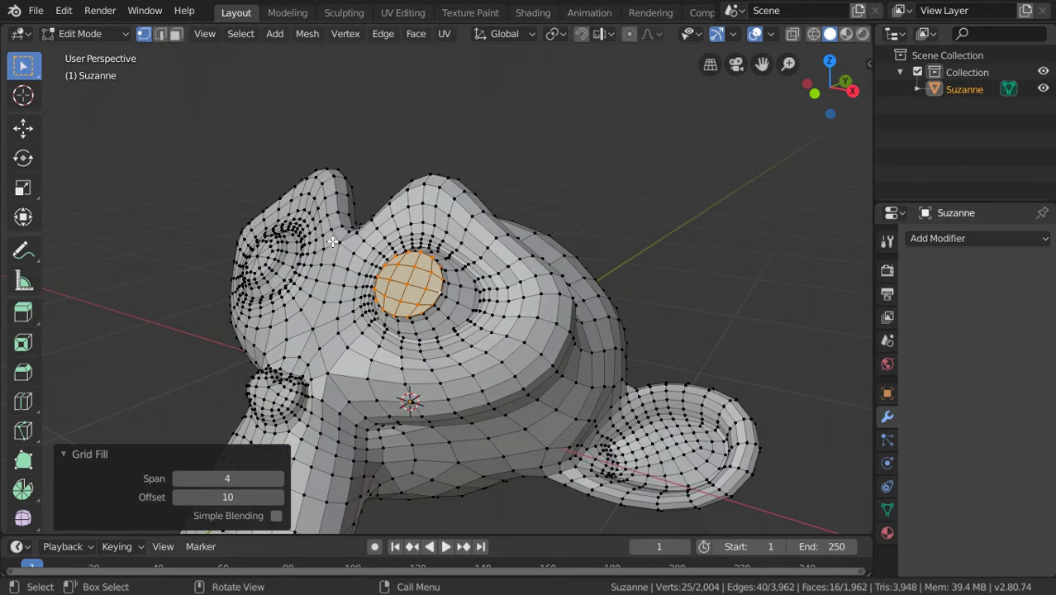
middle_click_drag(332, 241, 231, 252)
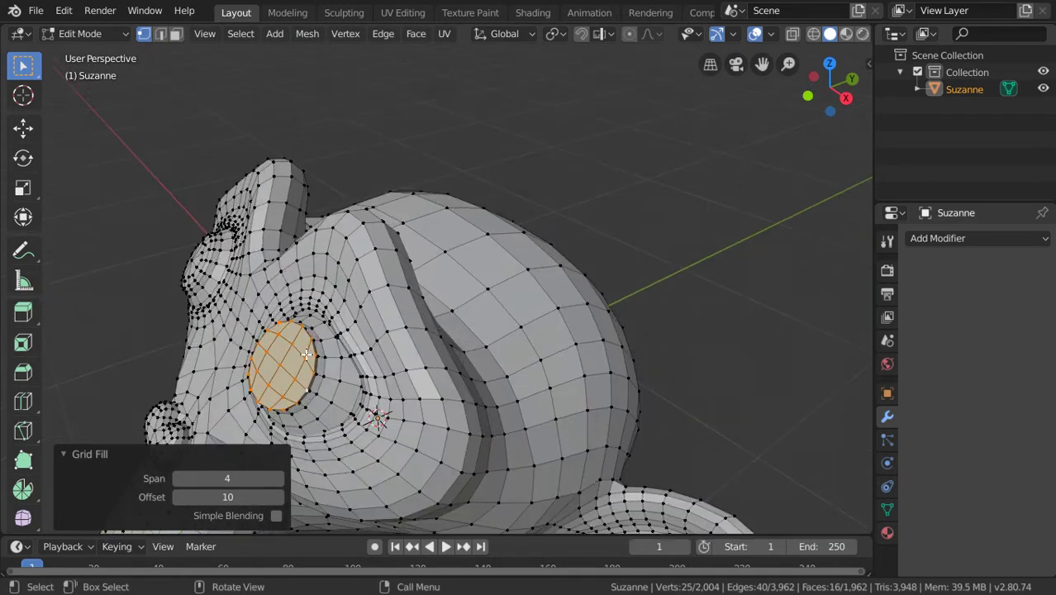
left_click(281, 499)
left_click(281, 499)
left_click(281, 499)
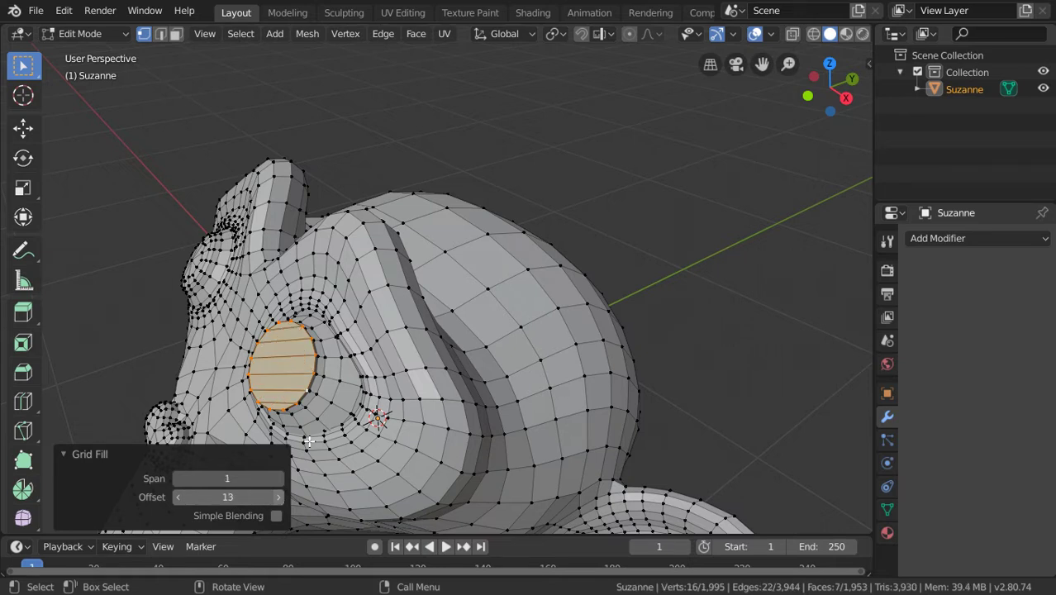
mouse_move(314, 347)
middle_mouse_down()
mouse_move(365, 284)
mouse_move(429, 281)
middle_mouse_up()
Select one vertex on top of the head, run Fill, then Rip Fill it with Alt+V
scroll(434, 278, "up", 2)
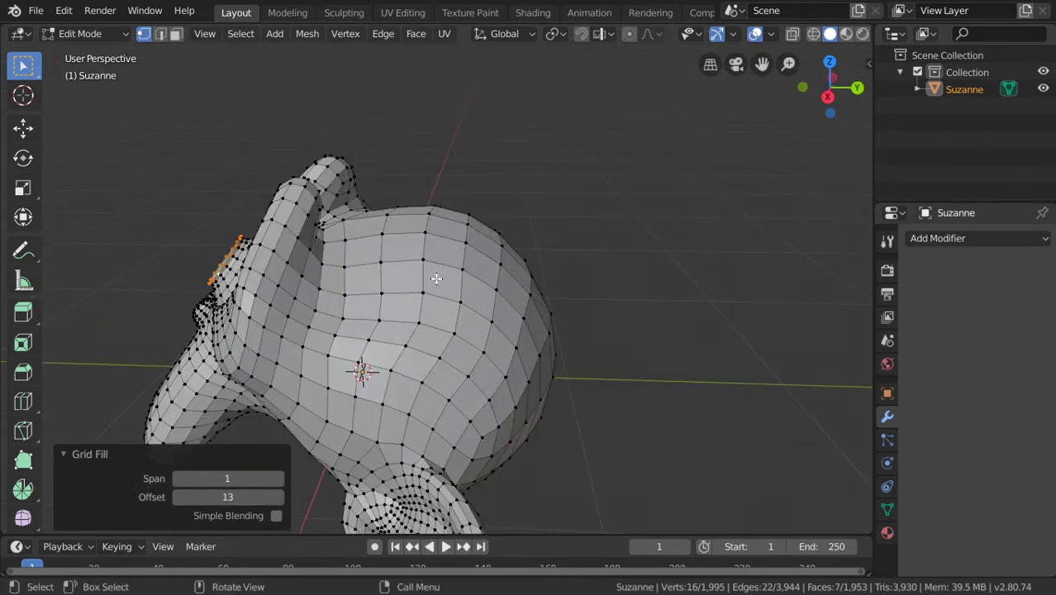
left_click(422, 293)
scroll(467, 296, "up", 1)
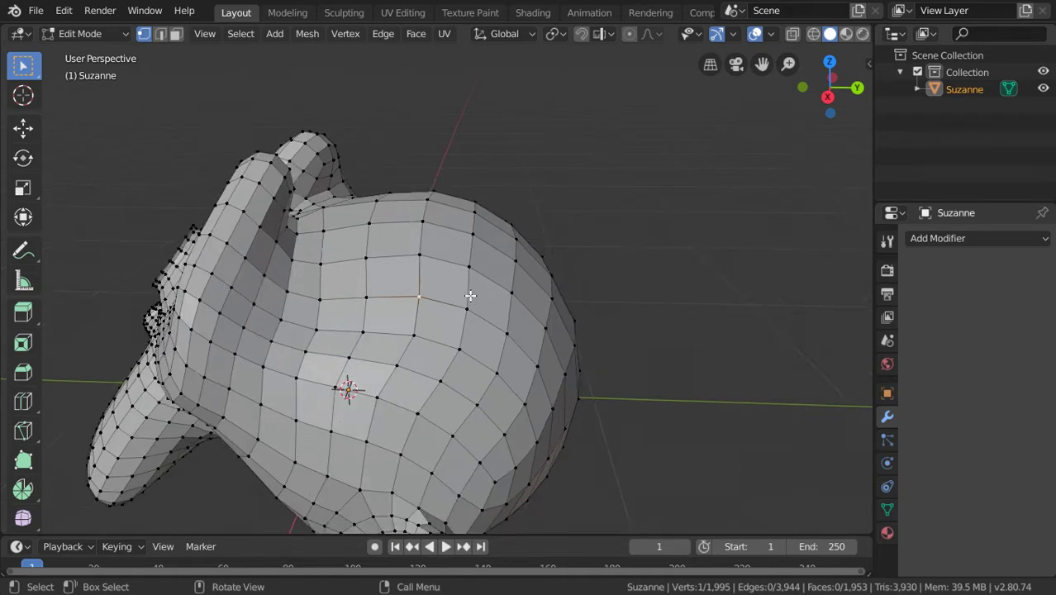
scroll(472, 295, "up", 1)
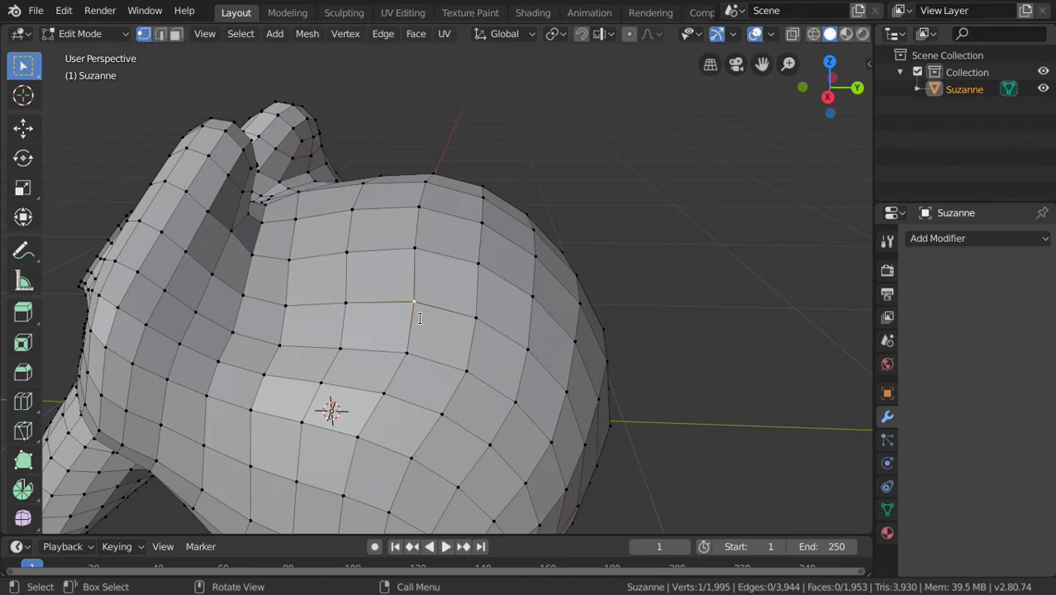
key("F3")
type("fill")
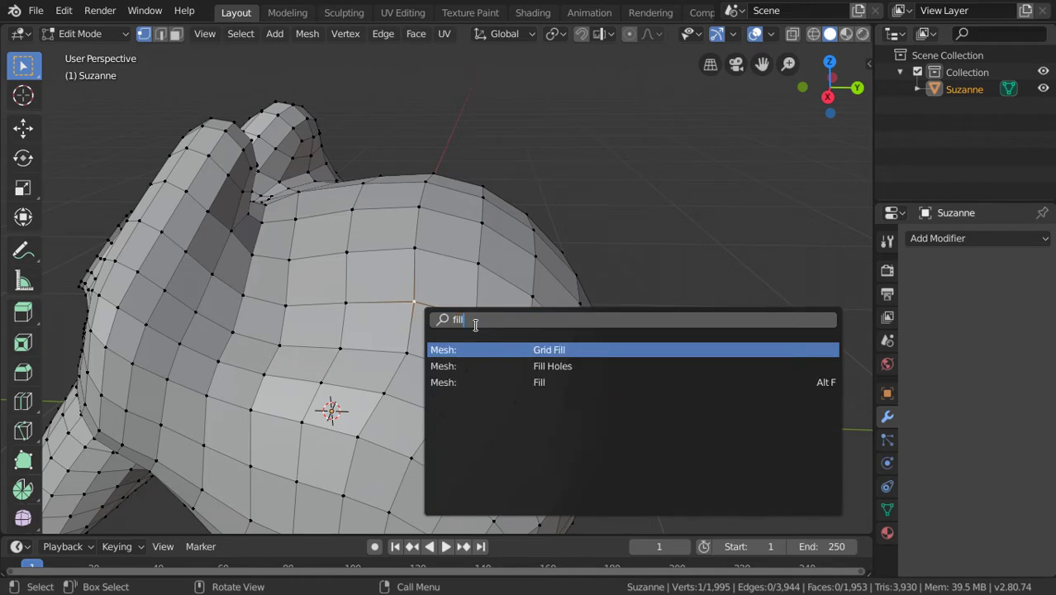
left_click(549, 382)
key("alt+v")
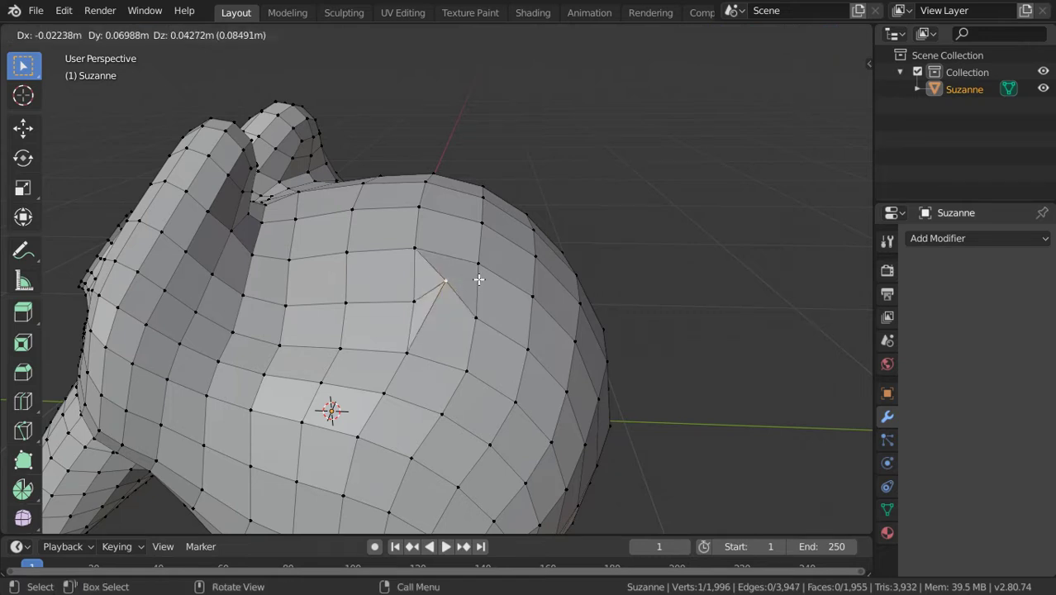
Place the current ripped vertex, then rip-fill another vertex on the head surface with Alt+V
left_click(478, 280)
scroll(339, 297, "up", 5)
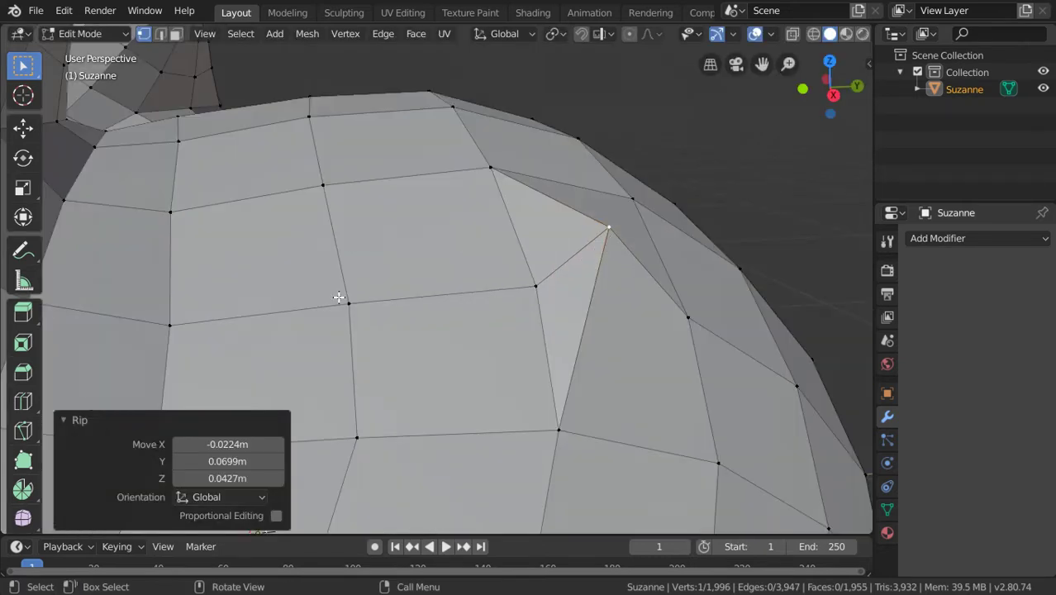
left_click(364, 309)
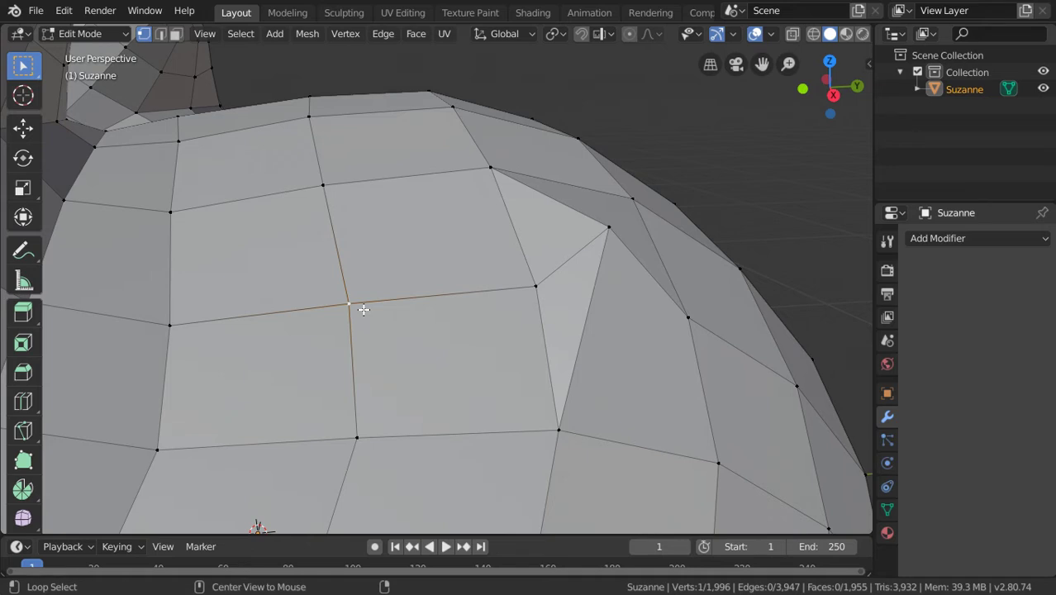
key("alt+v")
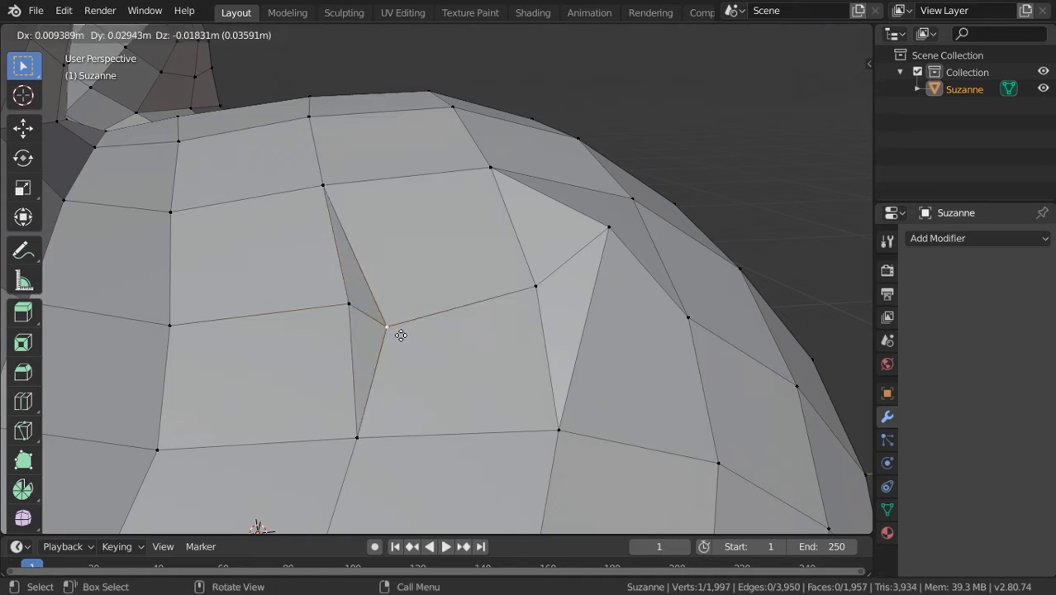
left_click(401, 332)
Rip-fill the vertex at the head's upper edge and start ripping one more vertex
left_click(315, 118)
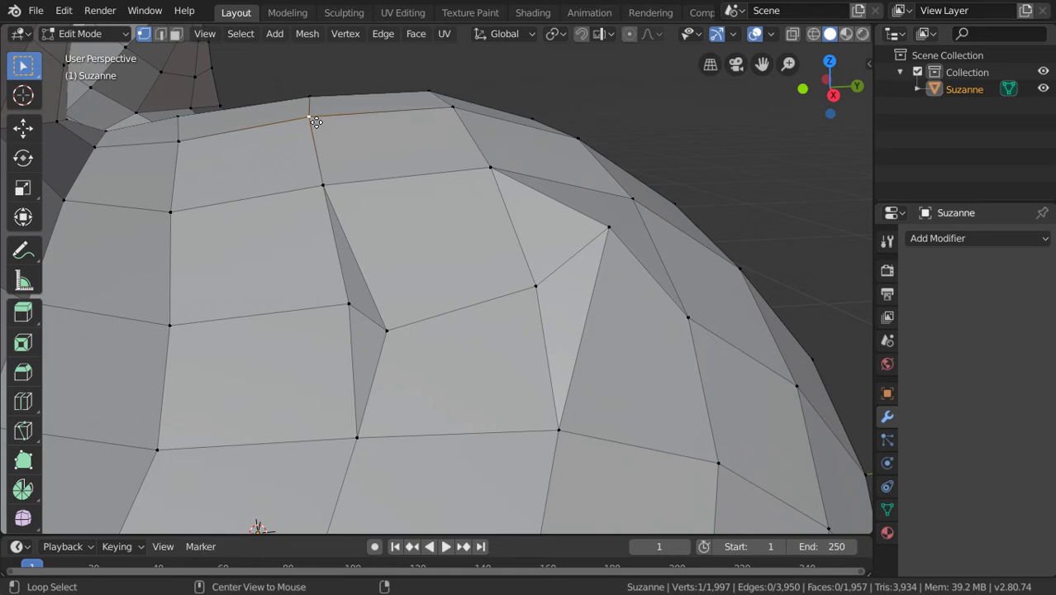
key("alt+v")
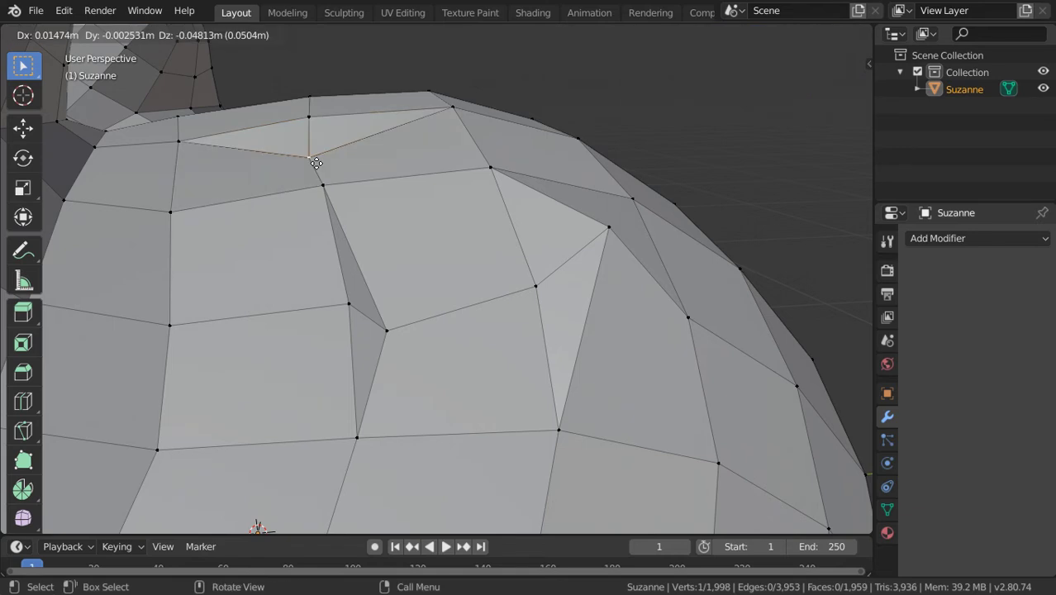
left_click(316, 163)
key("alt+v")
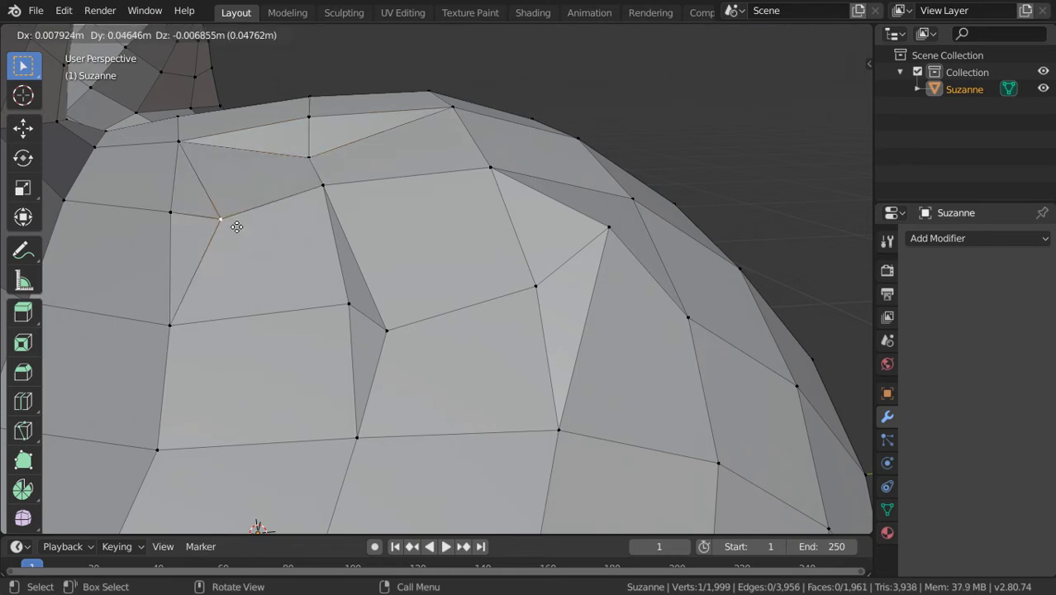